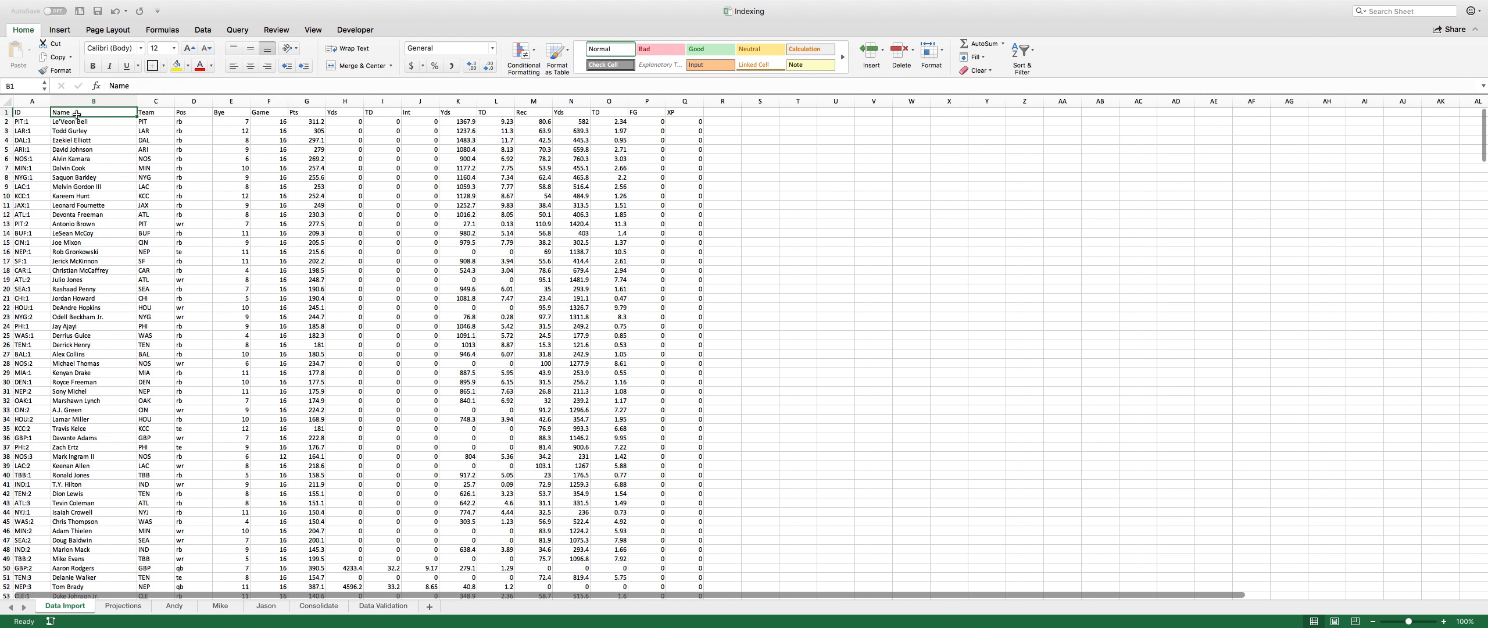
# Select the player data in the Data Import sheet from the Name header through the XP column, the proj18 range.
pyautogui.moveTo(189, 121); pyautogui.dragTo(668, 119)
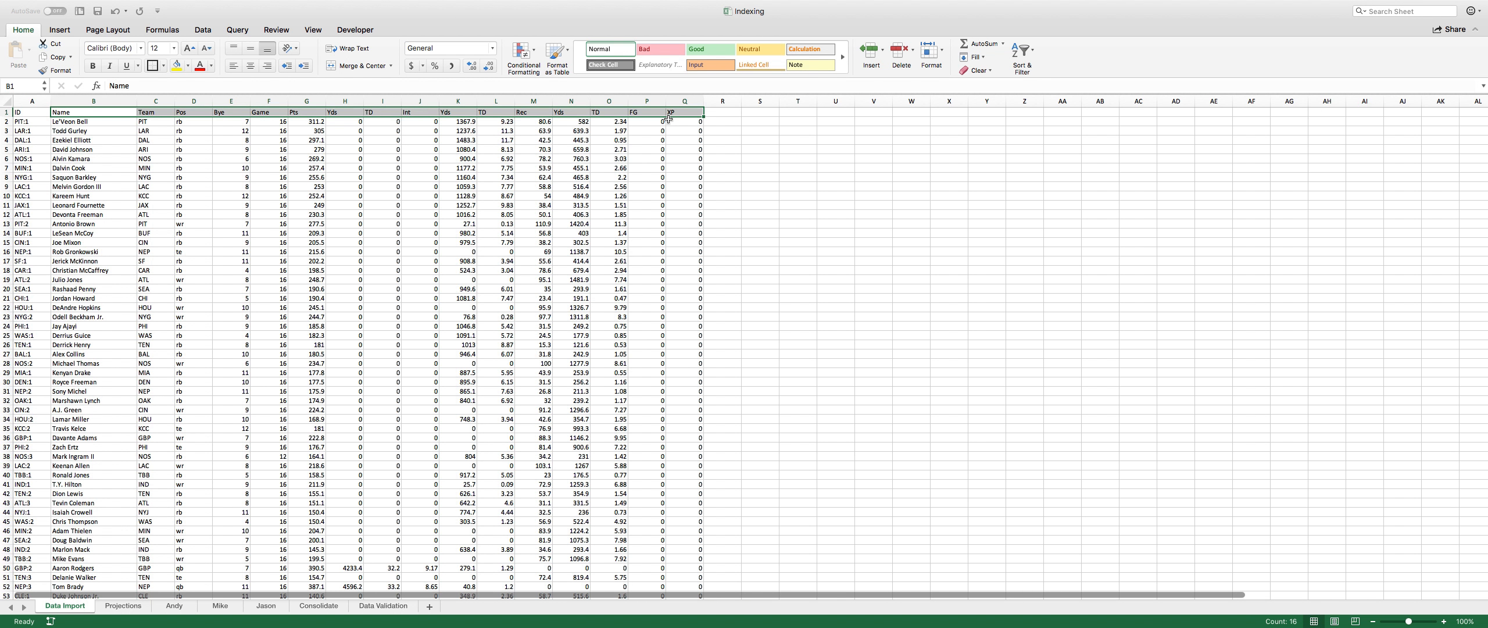
pyautogui.hotkey('ctrl', 'shift', 'Down')
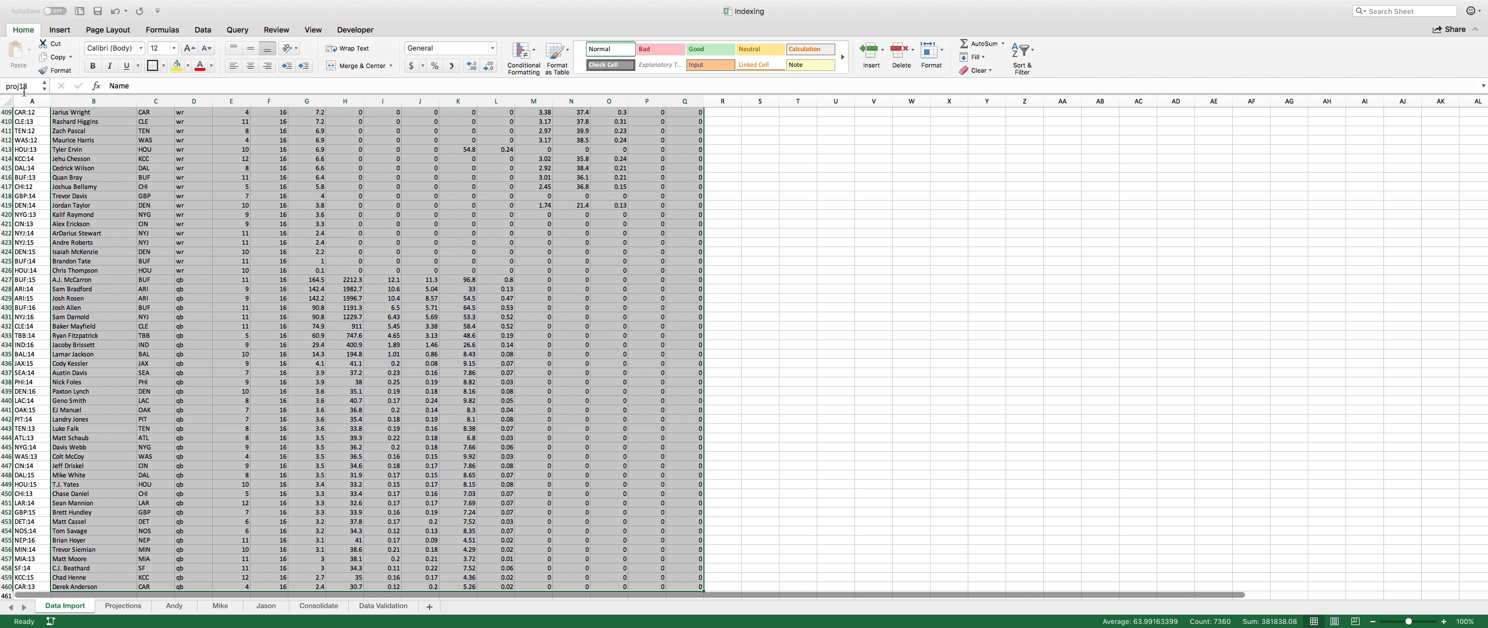
pyautogui.scroll(15, 216, 167)
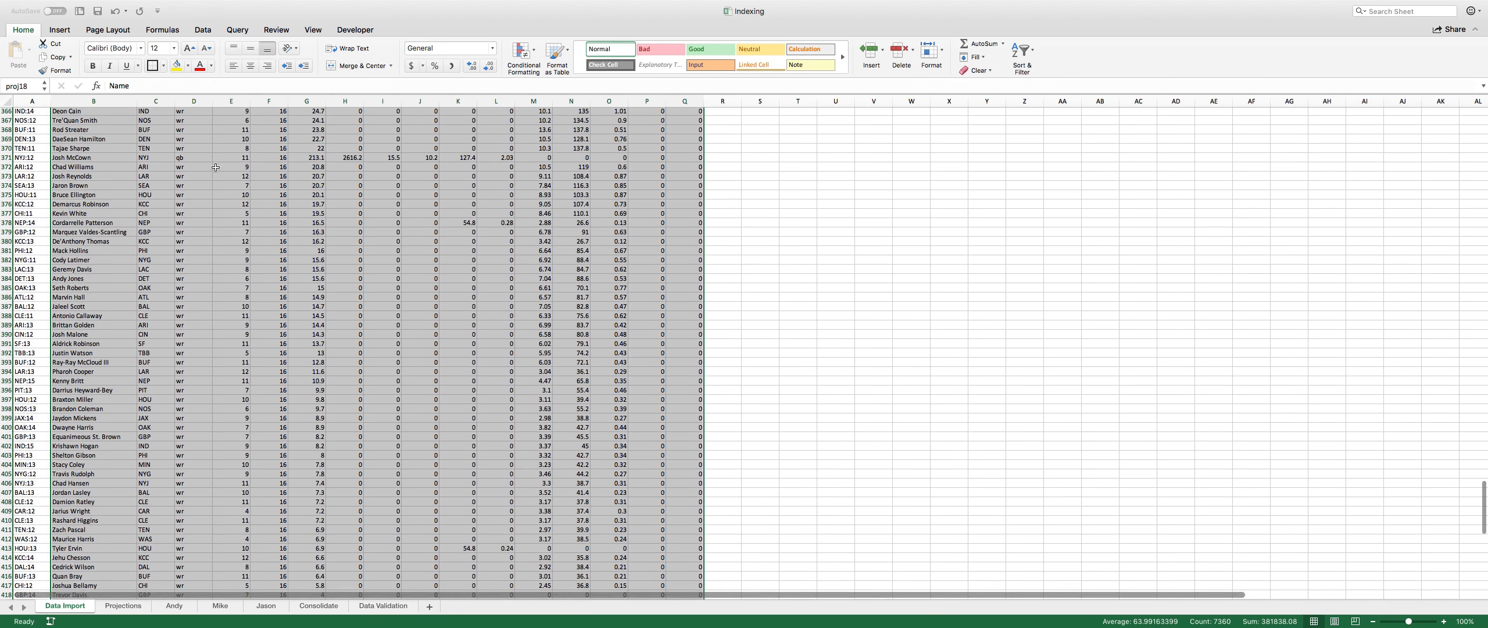
pyautogui.scroll(20, 216, 167)
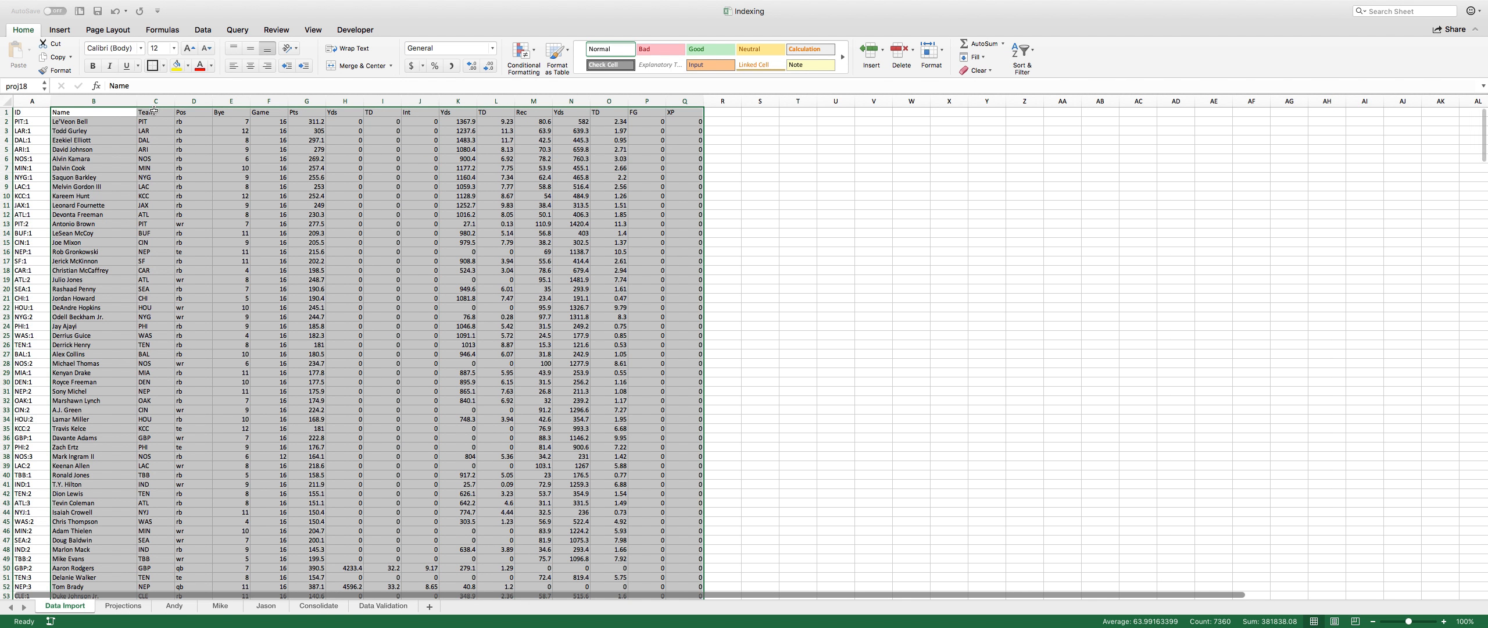
# Copy the Team through XP headers from the Data Import sheet and paste them into the Projections sheet starting at D3.
pyautogui.click(169, 112)
pyautogui.moveTo(169, 112); pyautogui.dragTo(695, 109)
pyautogui.press('super+c')
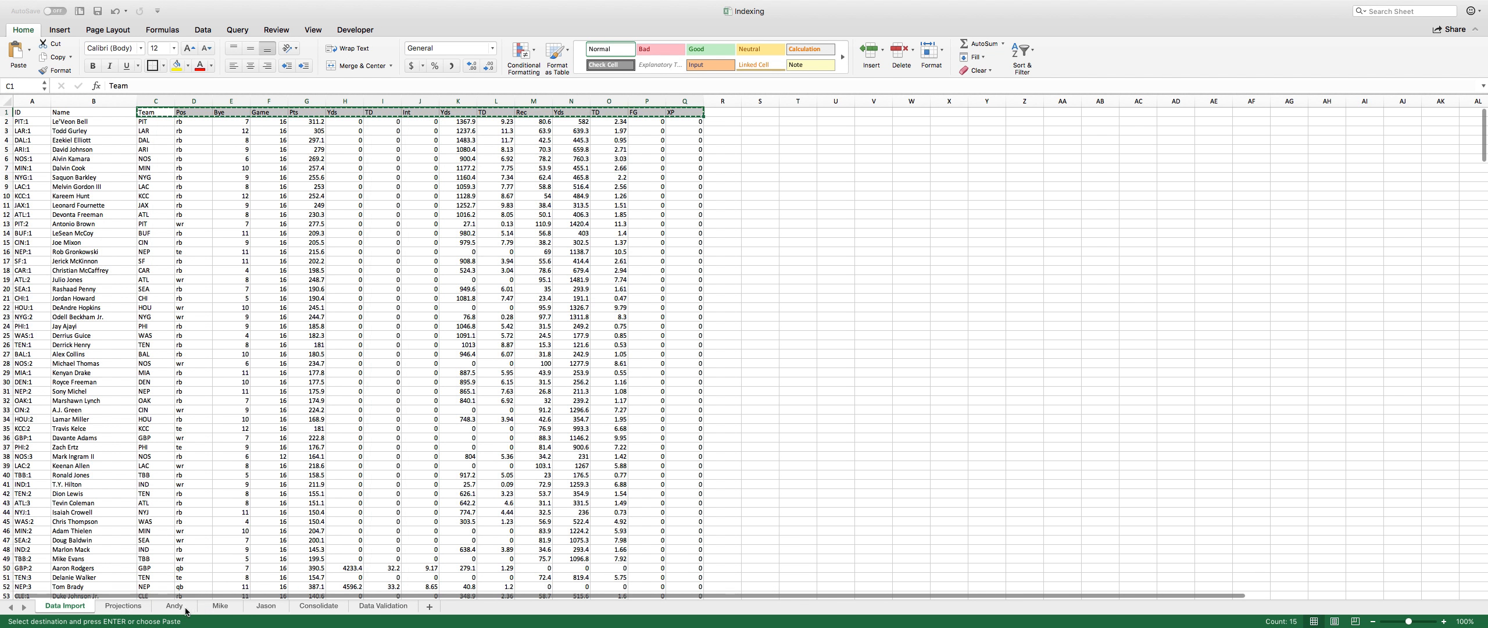
pyautogui.click(122, 605)
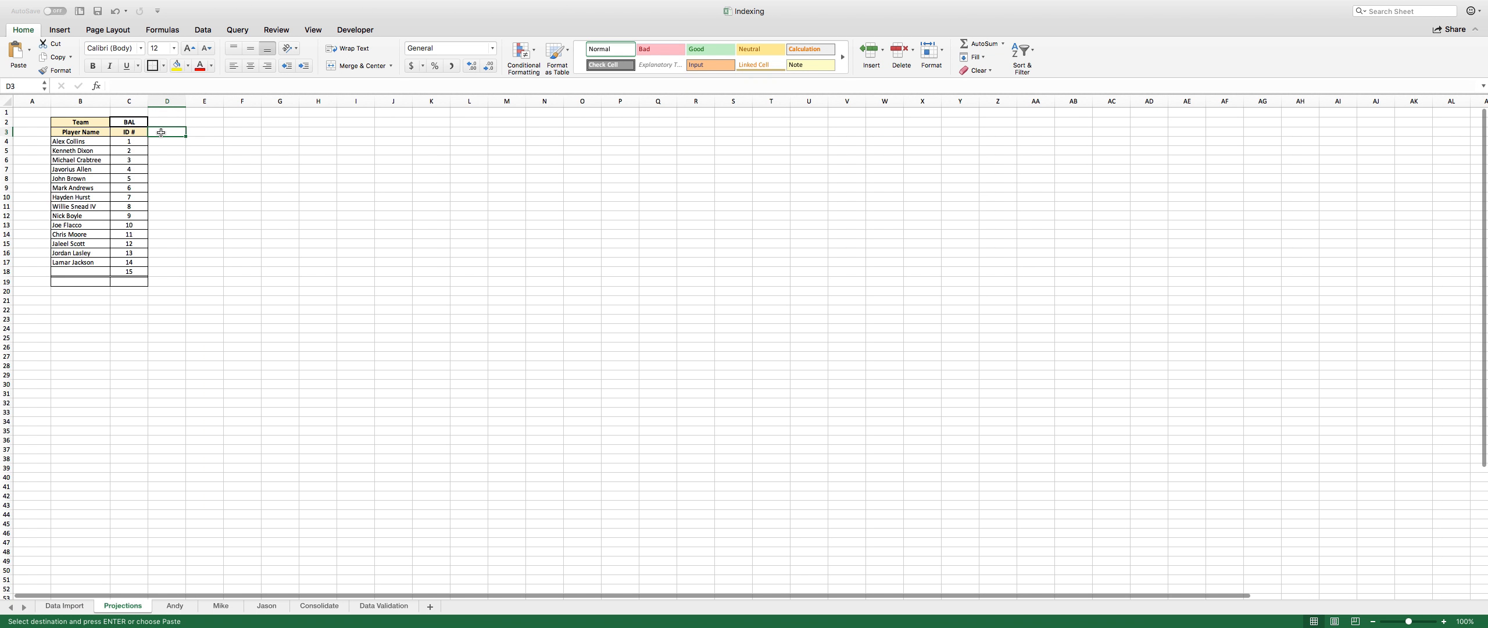
pyautogui.press('super+v')
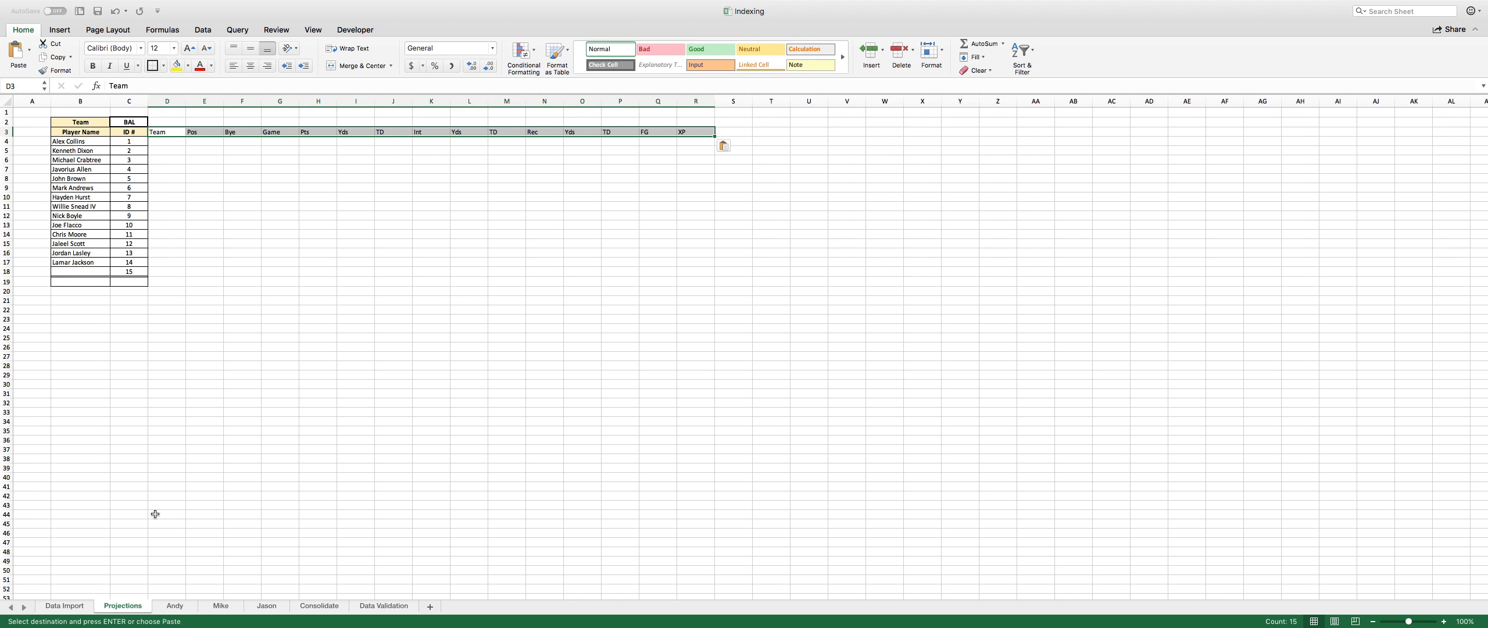
# Check the column order in Data Import and number the Projections columns above their headers, from 2 in D2 to 16 in R2.
pyautogui.click(63, 606)
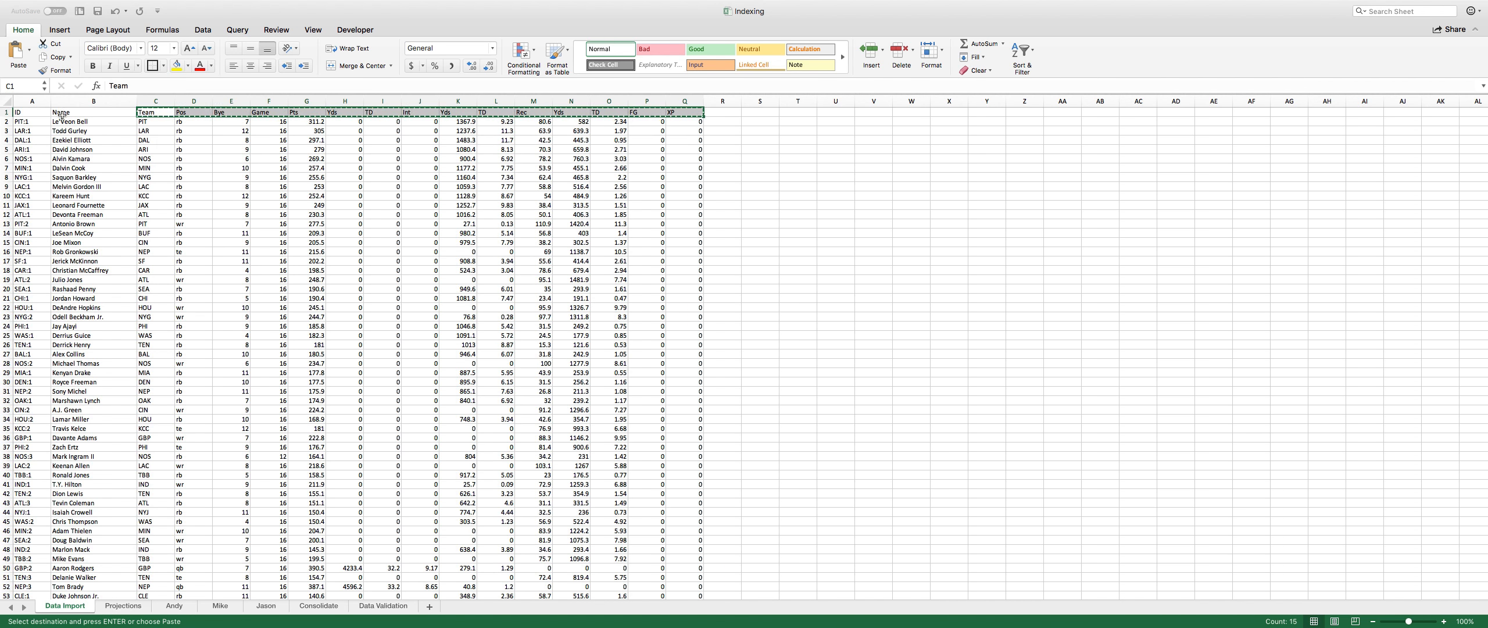
pyautogui.click(136, 113)
pyautogui.moveTo(137, 112); pyautogui.dragTo(686, 112)
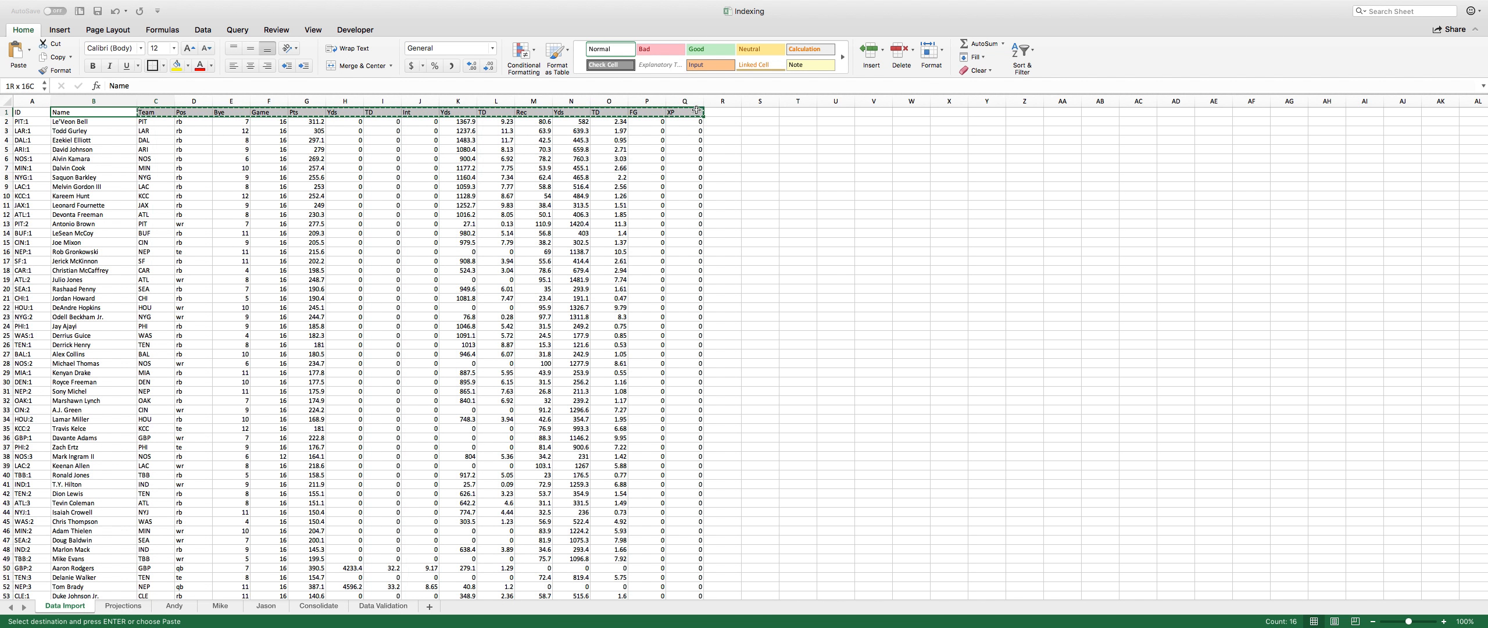
pyautogui.click(149, 114)
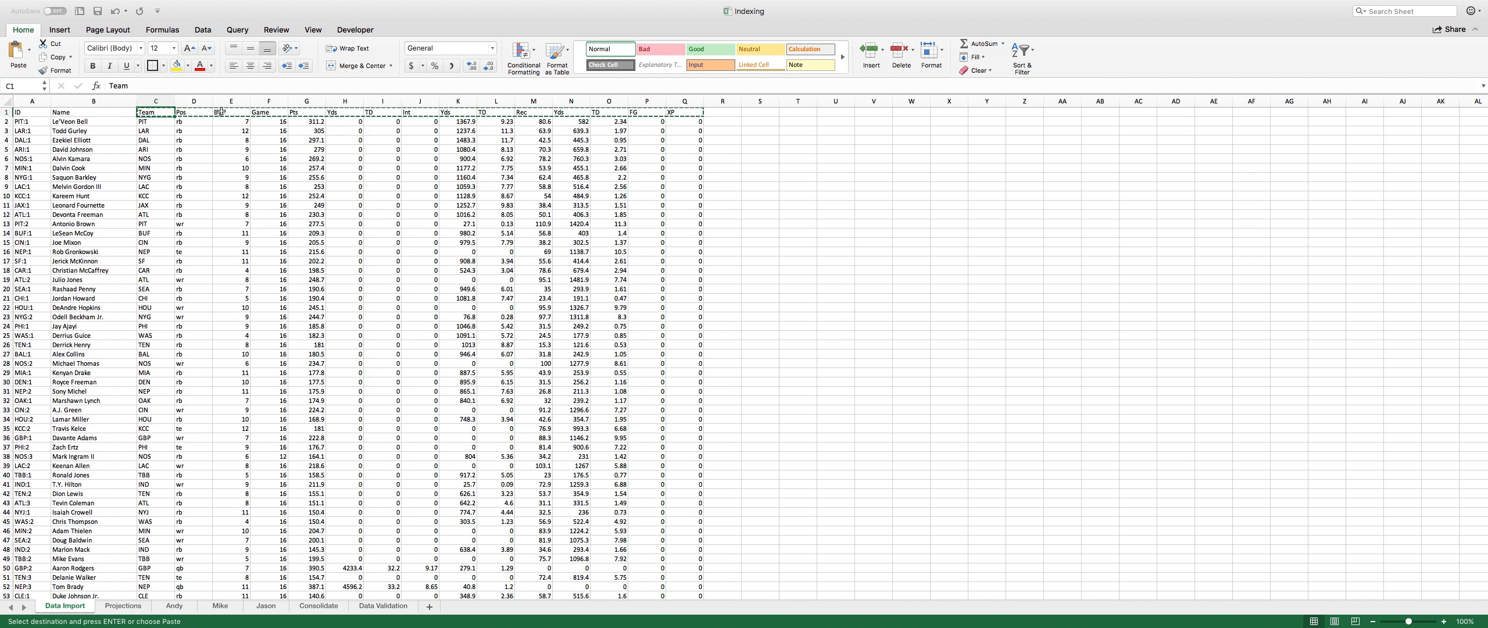
pyautogui.click(123, 605)
pyautogui.click(166, 122)
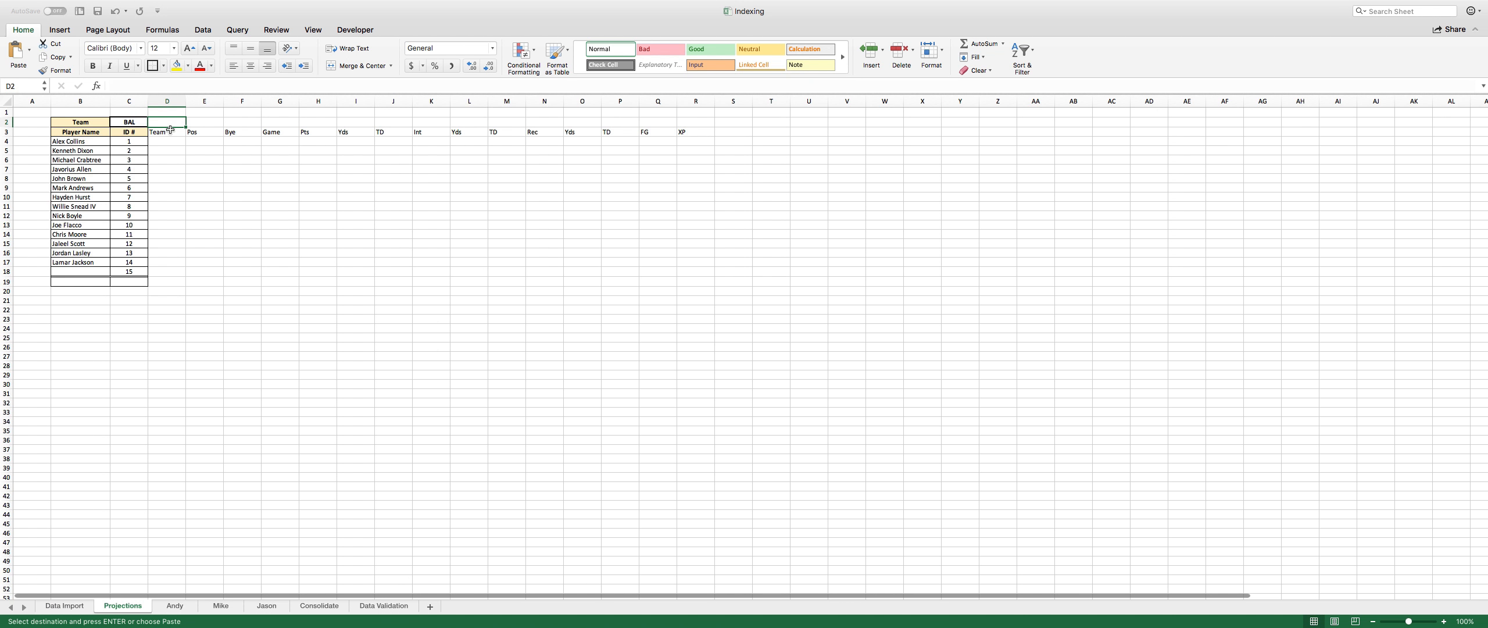
pyautogui.write('2')
pyautogui.press('Tab')
pyautogui.write('4')
pyautogui.press('Tab')
pyautogui.write('5')
pyautogui.press('Tab')
pyautogui.press('super+c')
pyautogui.moveTo(180, 123); pyautogui.dragTo(705, 123)
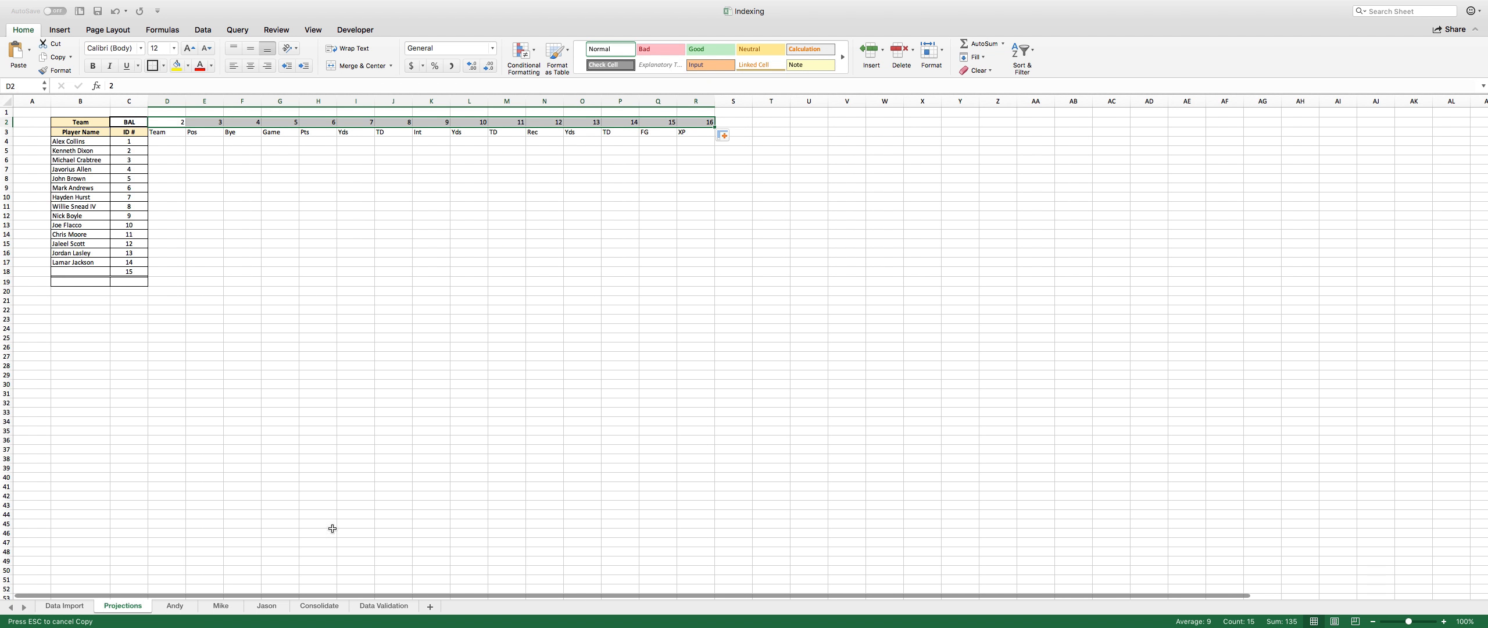
# Delete the Team column with its index number 2 from the Projections sheet.
pyautogui.click(66, 606)
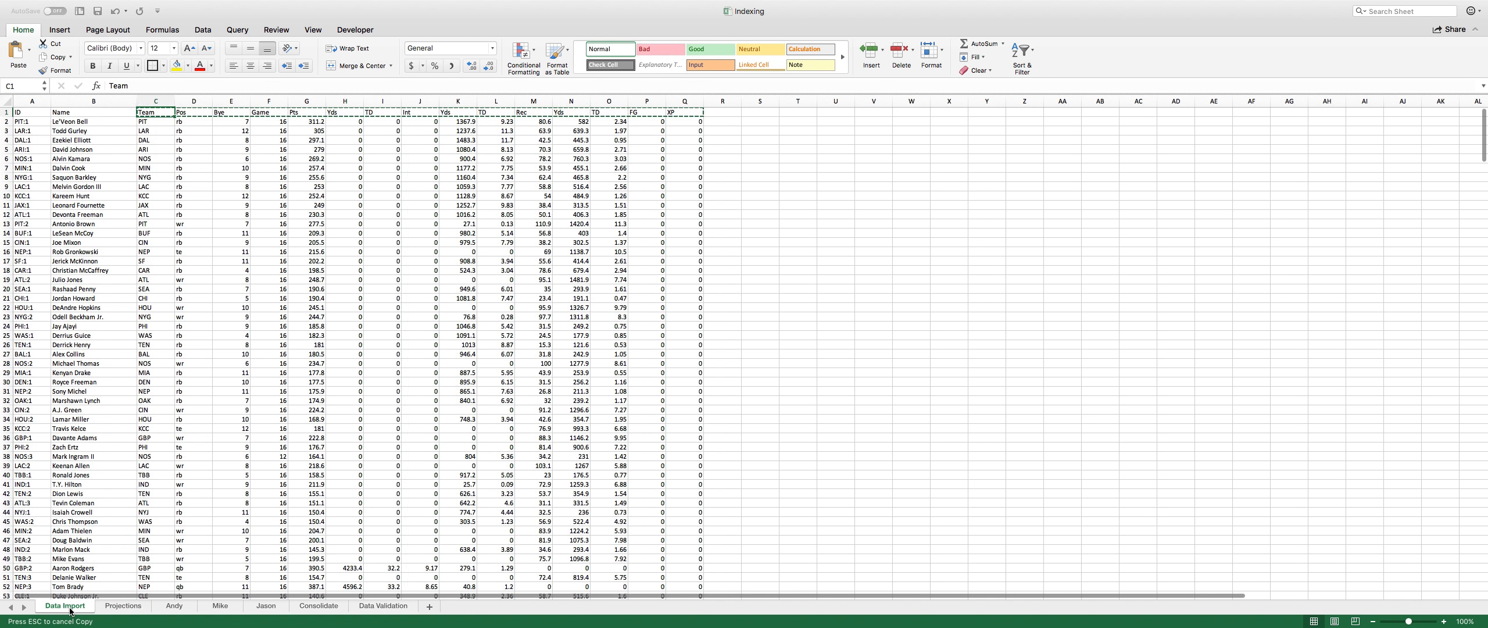
pyautogui.click(122, 606)
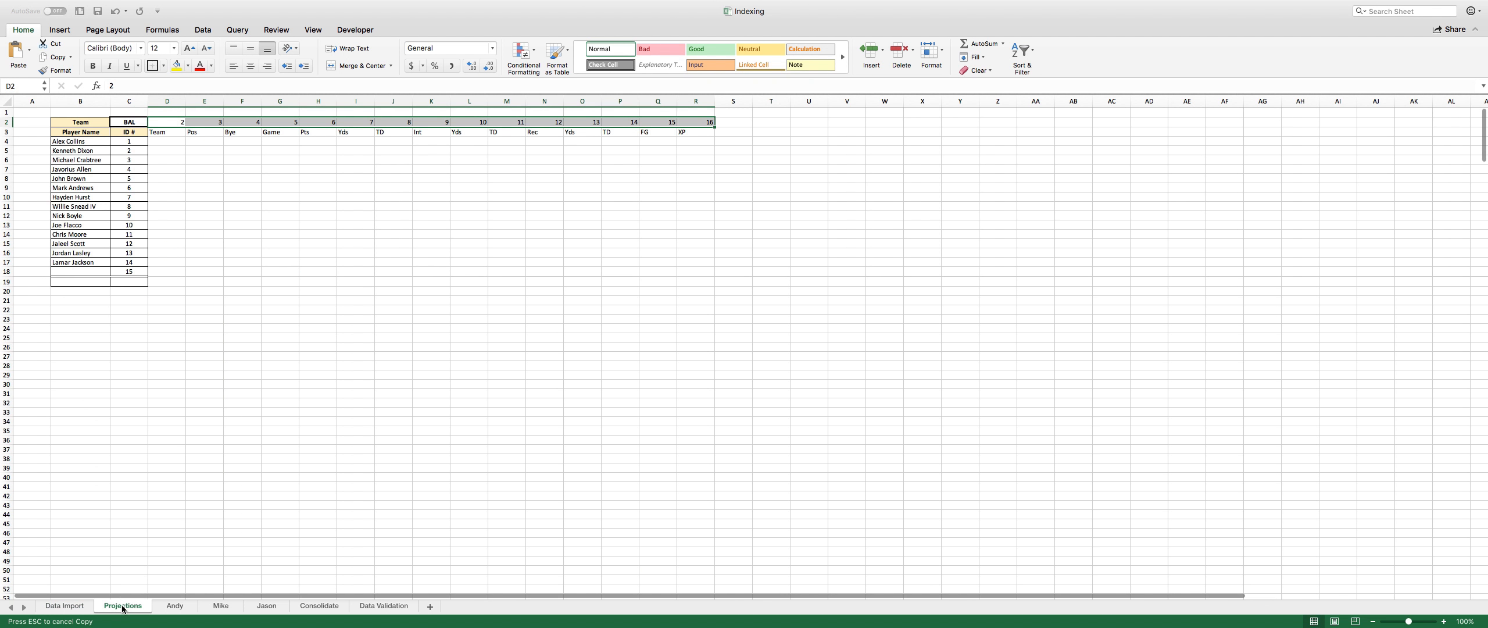
pyautogui.click(176, 101)
pyautogui.rightClick(178, 102)
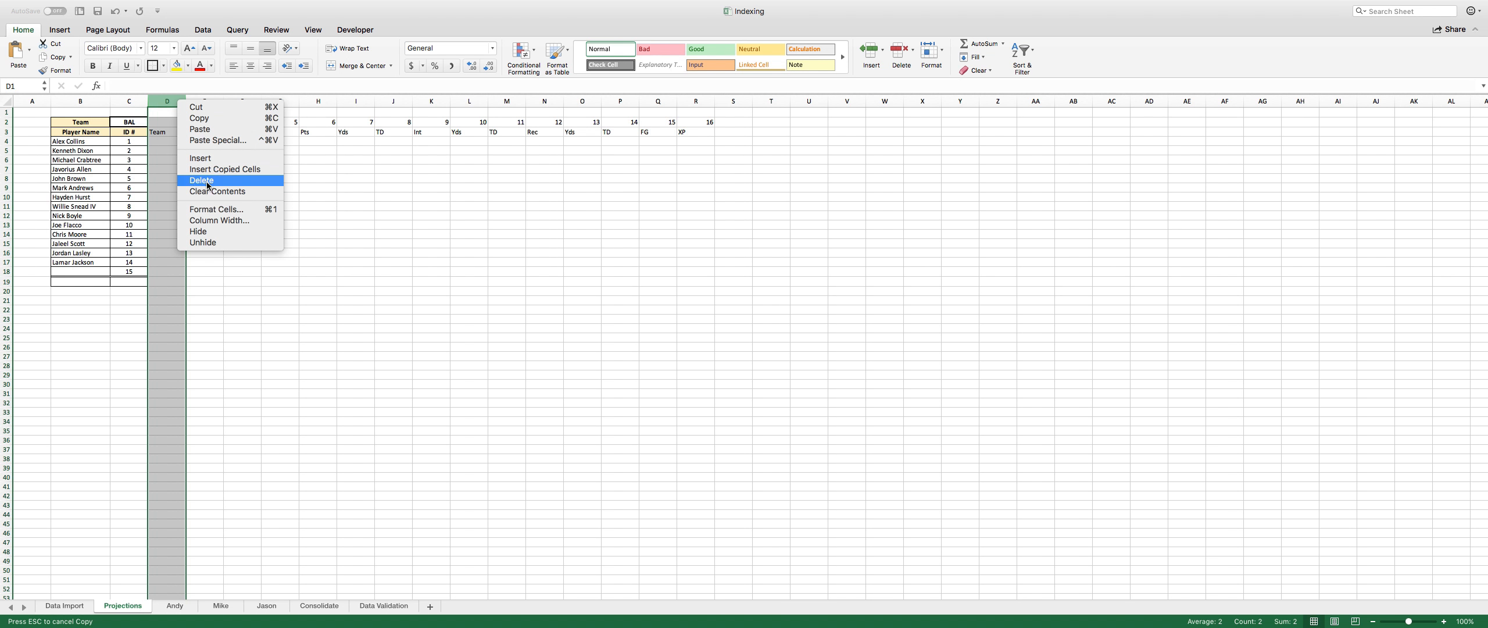
pyautogui.click(200, 179)
# Start a VLOOKUP formula in D4 under the Pos header, using player name cell B4 as the lookup value.
pyautogui.click(171, 125)
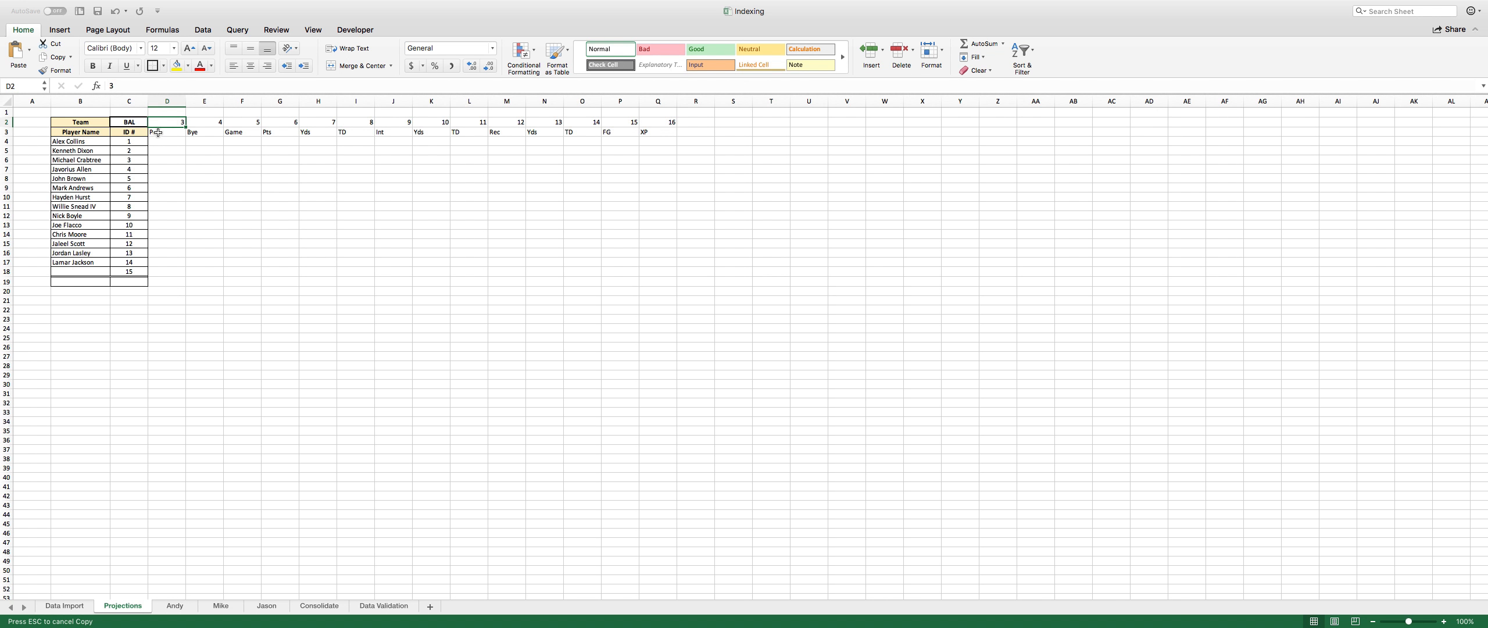
pyautogui.click(172, 144)
pyautogui.click(175, 121)
pyautogui.click(176, 142)
pyautogui.write('=vlo')
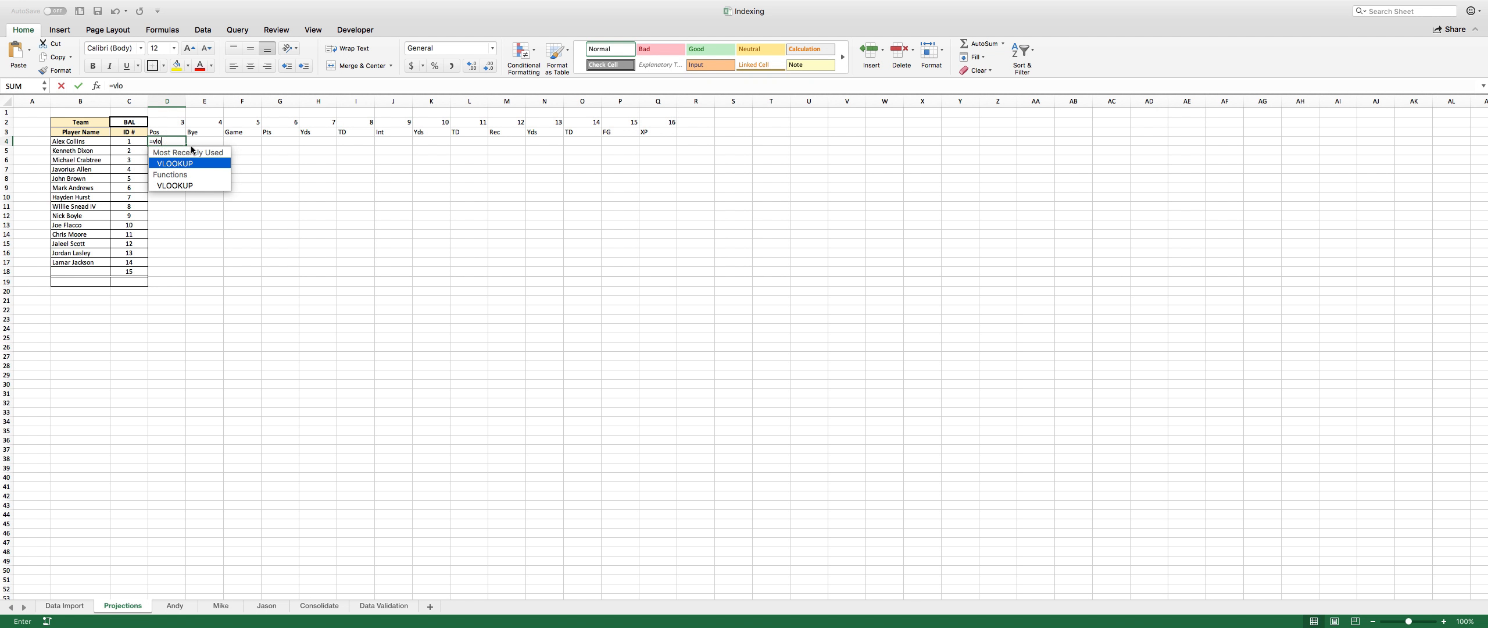
pyautogui.write('ok')
pyautogui.doubleClick(177, 164)
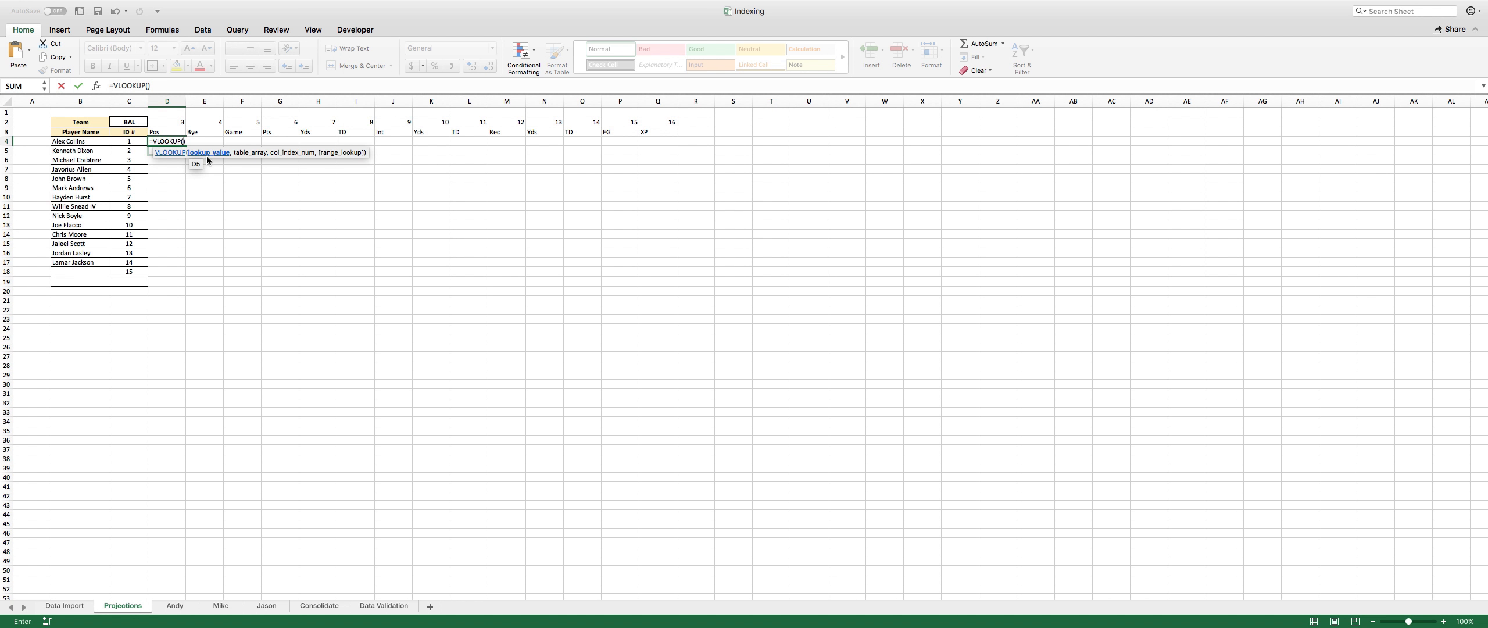
pyautogui.click(86, 143)
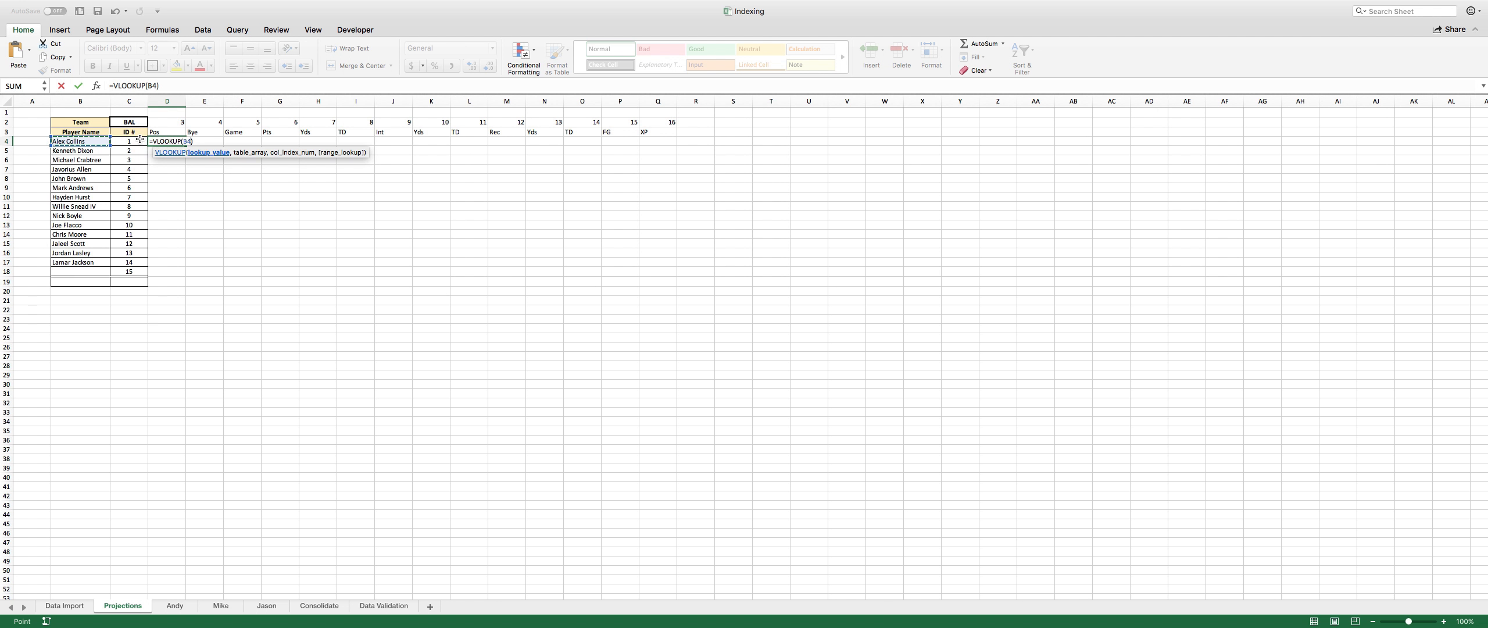
# Complete the VLOOKUP arguments with proj18 as the table array, D2 as the column index and 0 for an exact match.
pyautogui.write(',')
pyautogui.write('proj18')
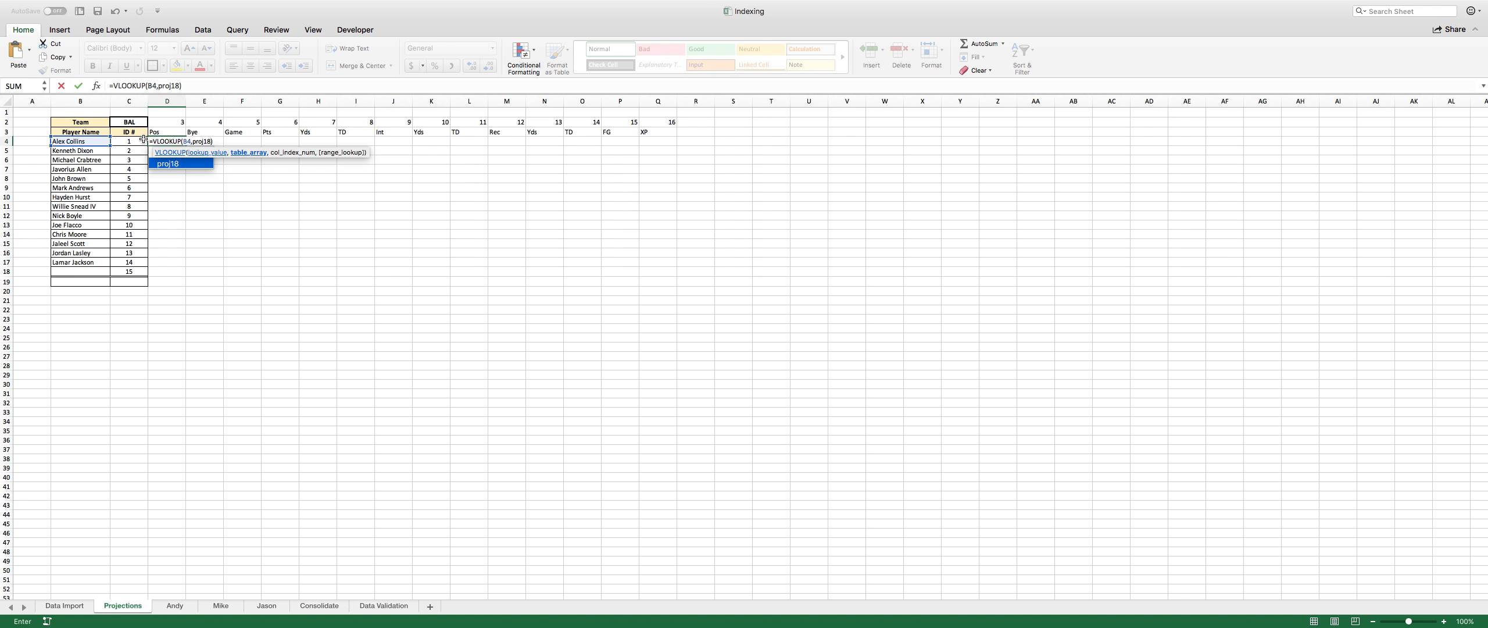
pyautogui.write(',')
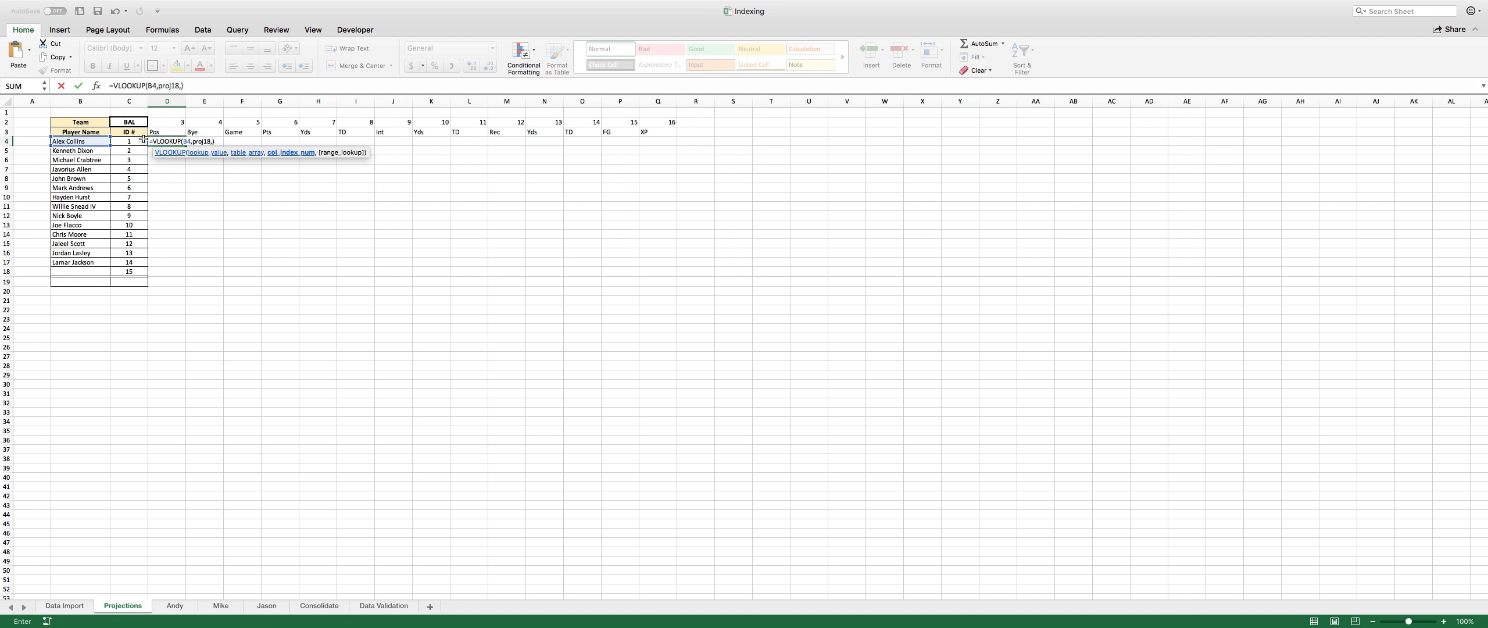
pyautogui.click(179, 124)
pyautogui.write(',0')
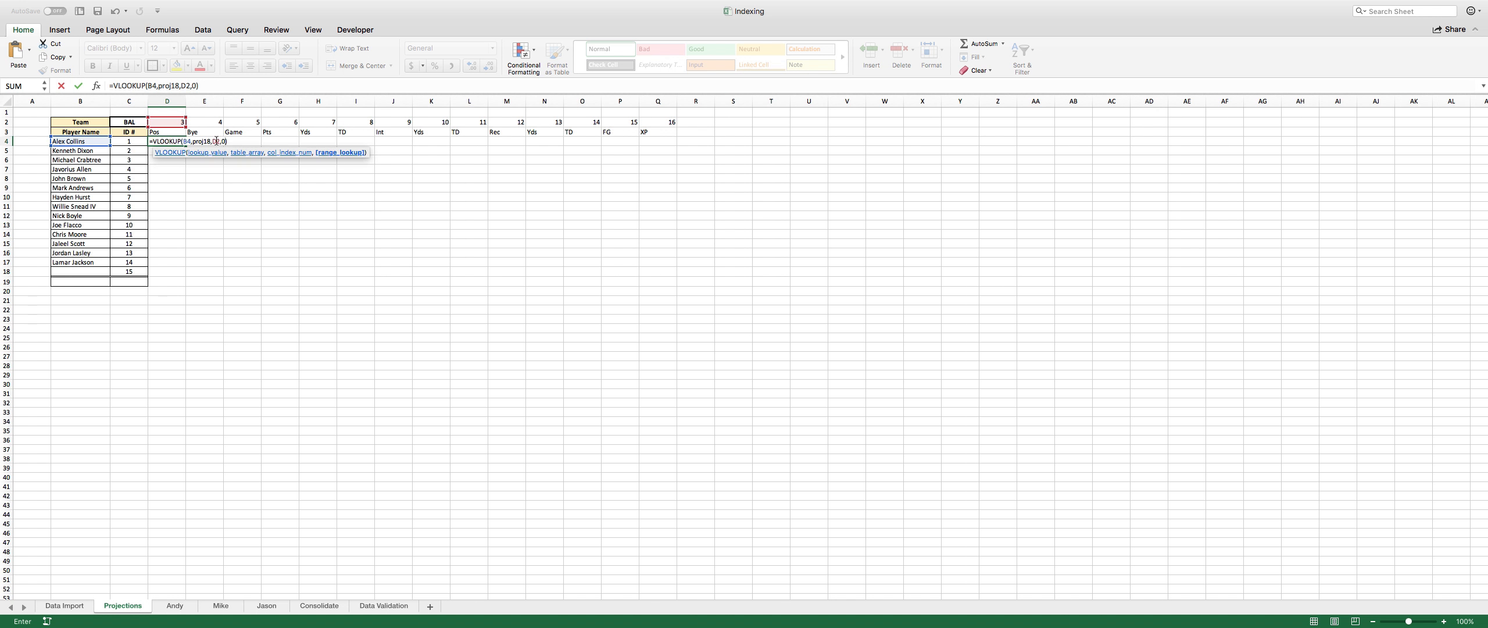
pyautogui.write(')')
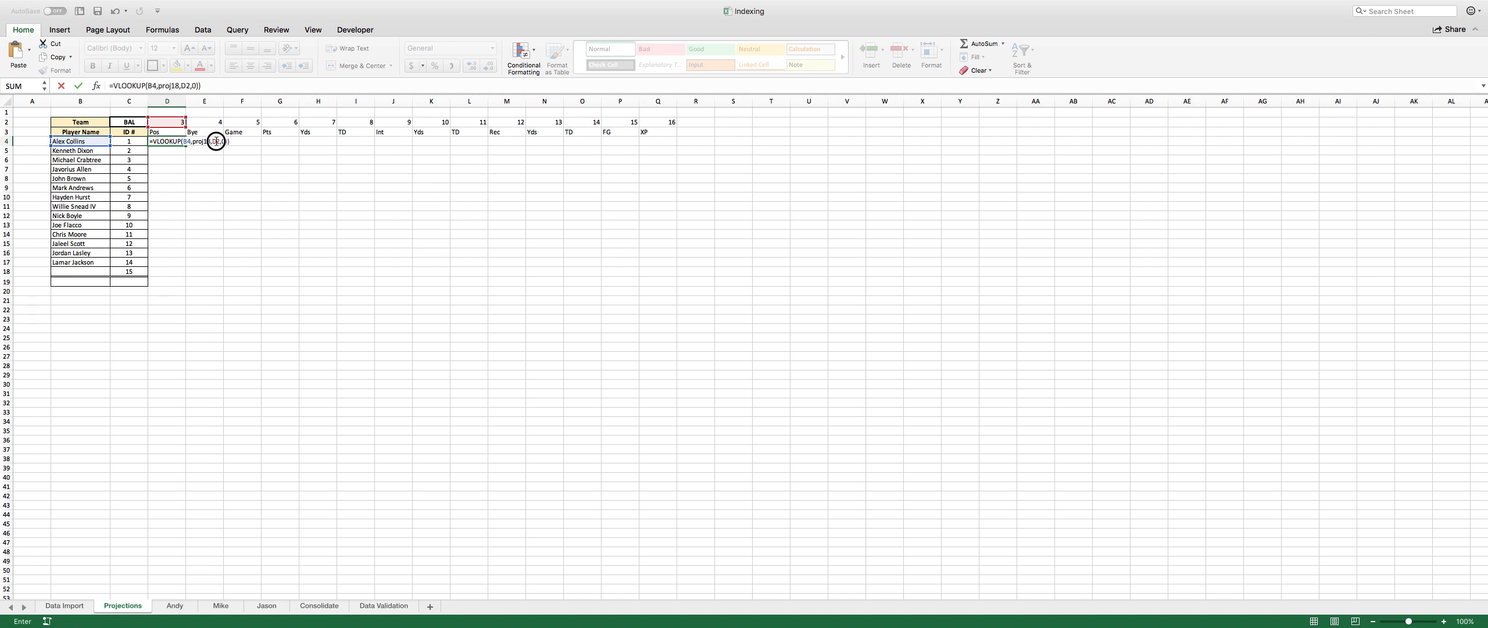
# Lock the row of the column index reference as D$2, then commit the D4 formula and accept the suggested correction.
pyautogui.click(217, 141)
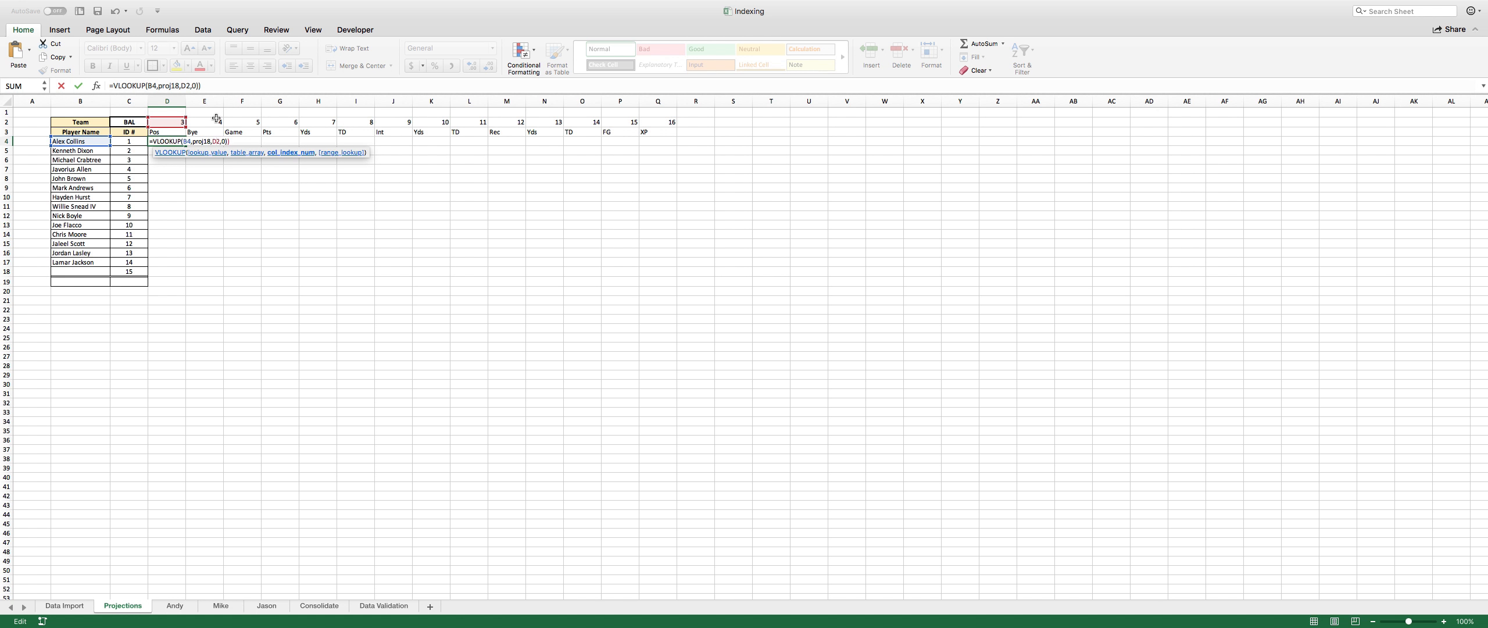
pyautogui.write('$')
pyautogui.press('Return')
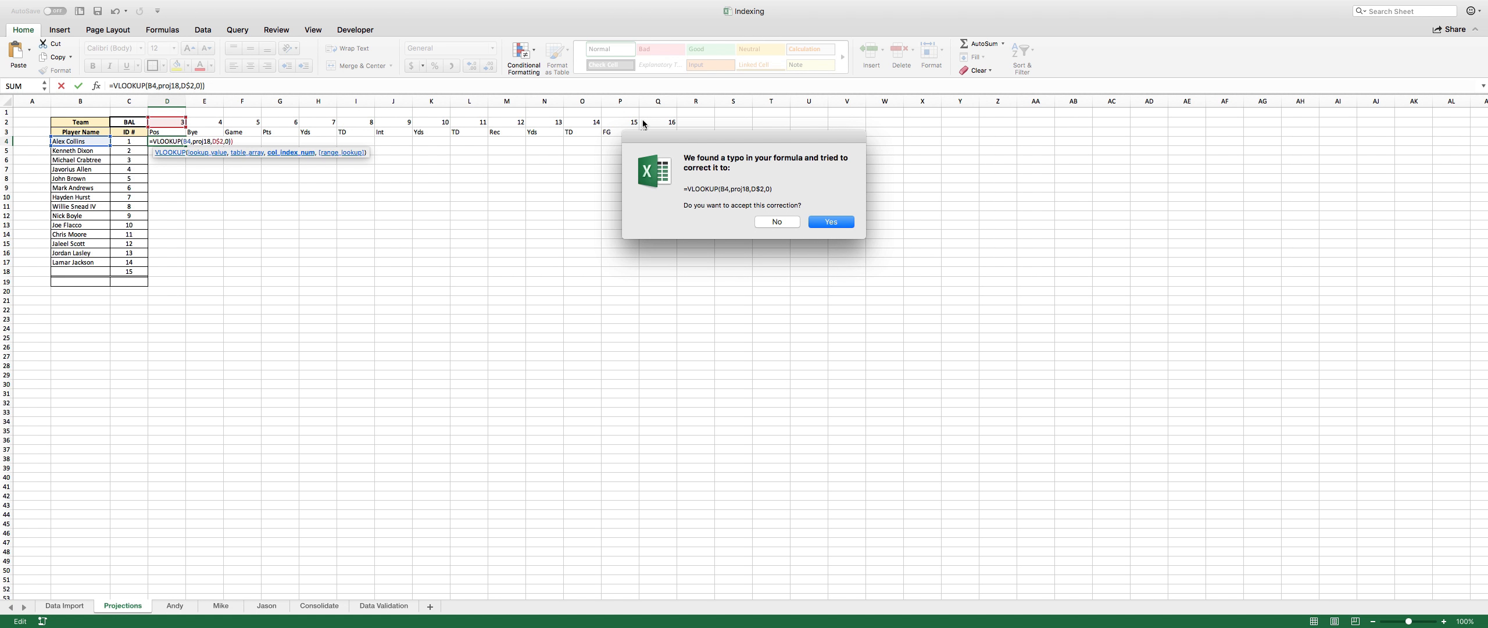
pyautogui.press('Return')
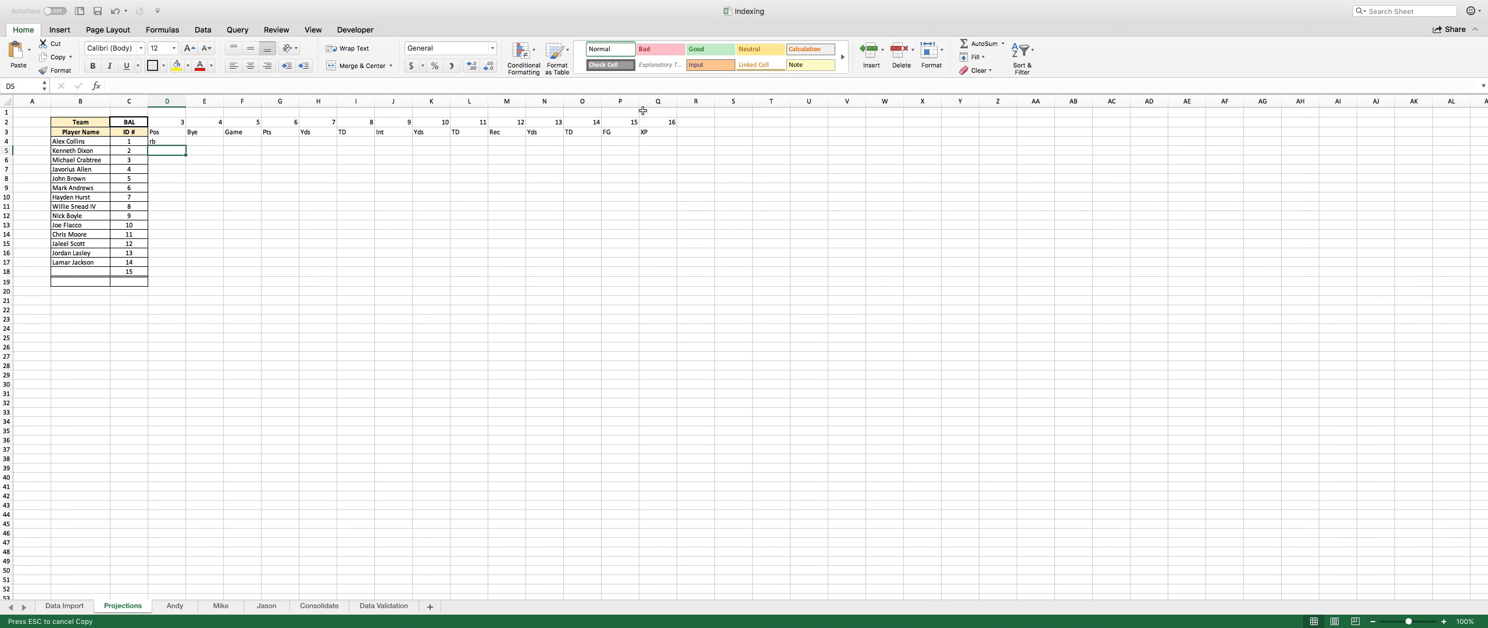
# Try to fill the D4 lookup formula across to Q4, compare it with the formula in E4, and undo the fill.
pyautogui.click(171, 141)
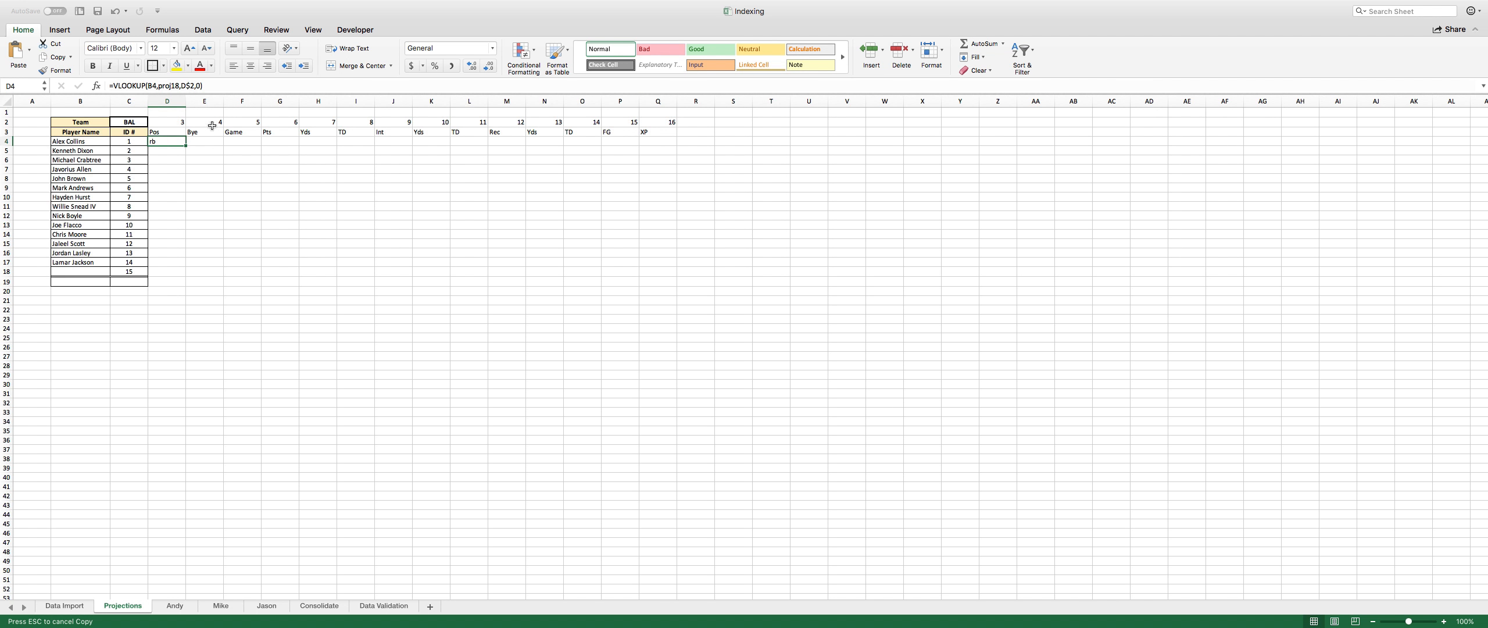
pyautogui.doubleClick(172, 144)
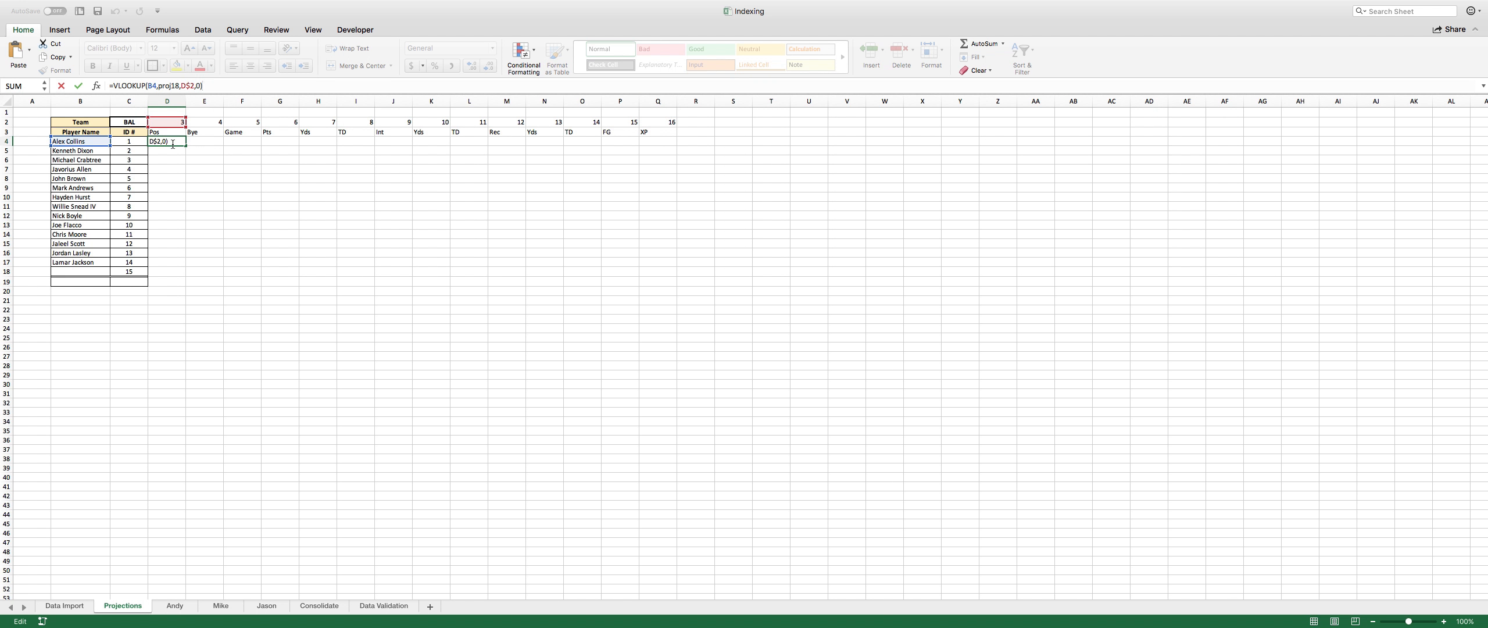
pyautogui.press('Escape')
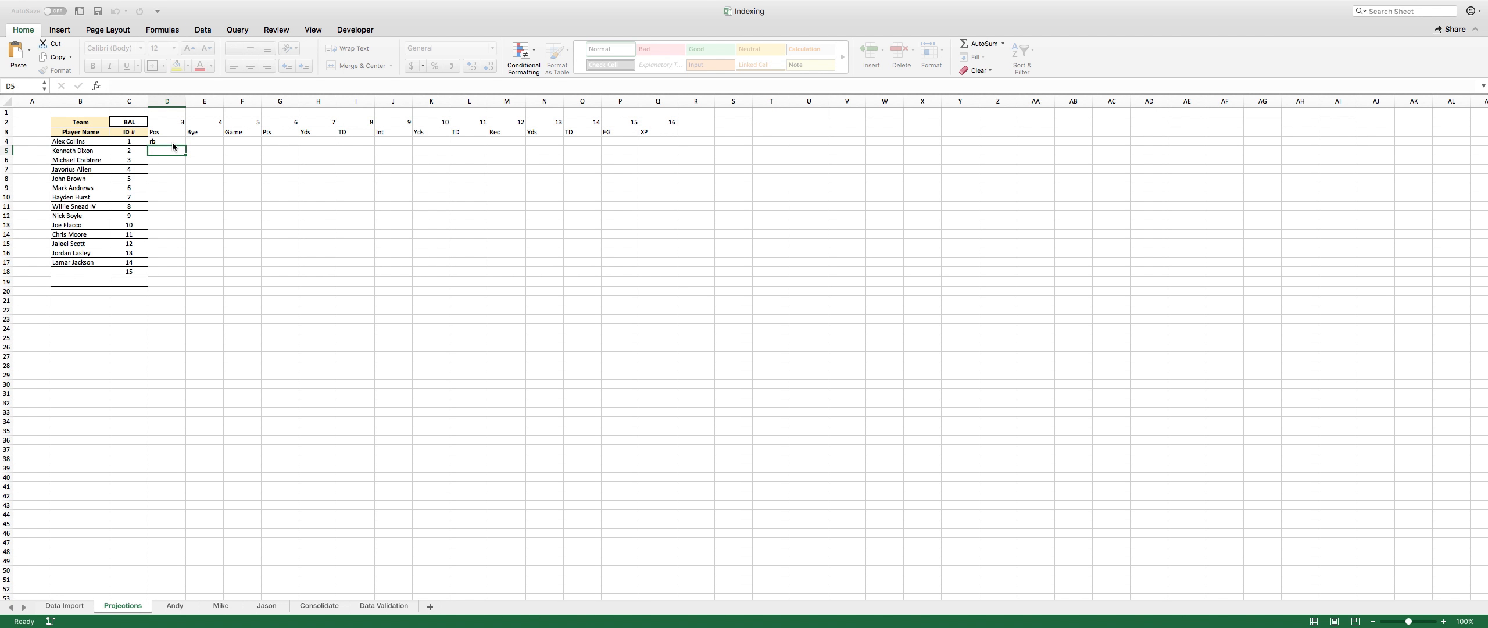
pyautogui.hotkey('ctrl', 'c')
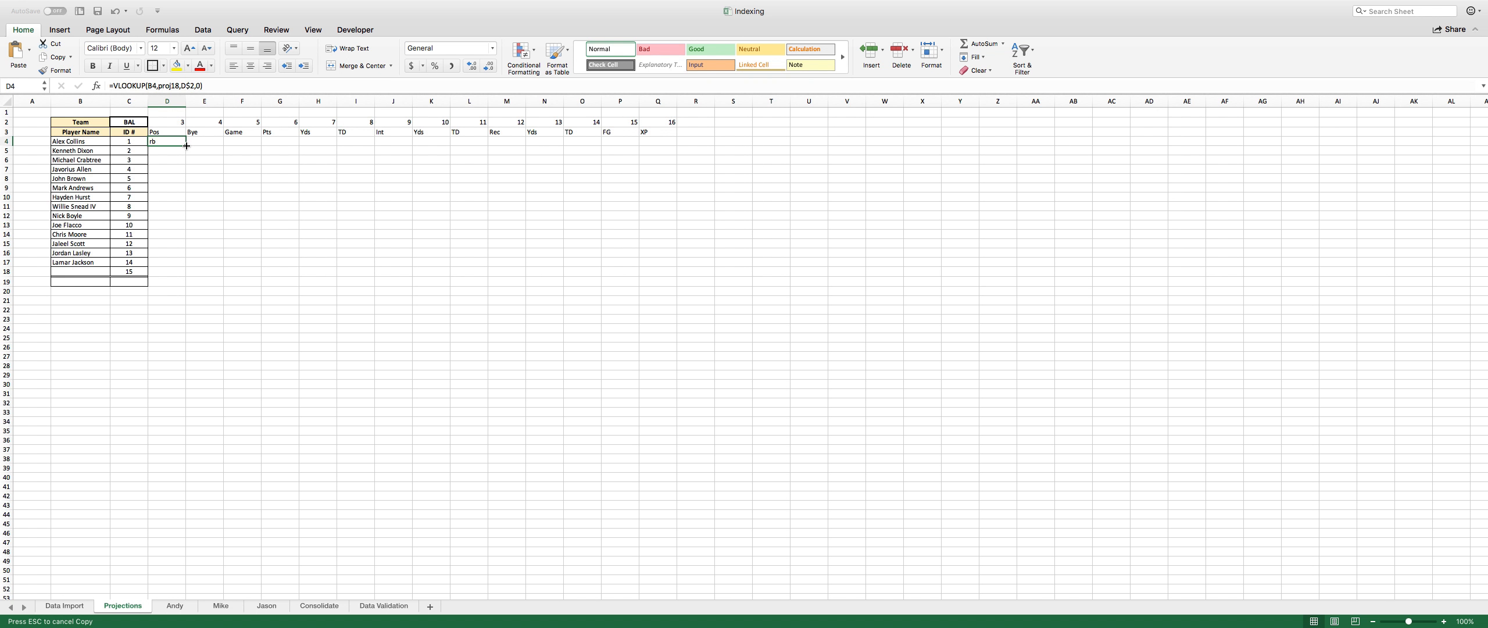
pyautogui.moveTo(186, 146); pyautogui.dragTo(683, 146)
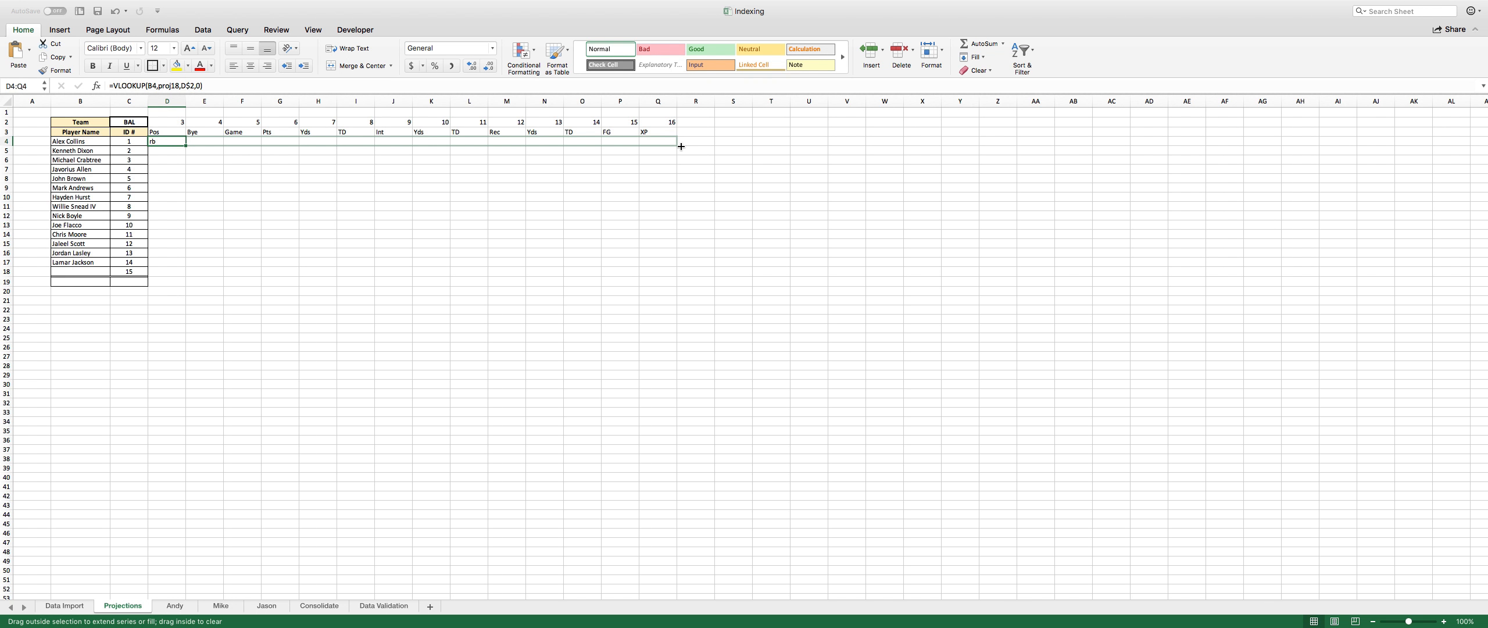
pyautogui.click(208, 141)
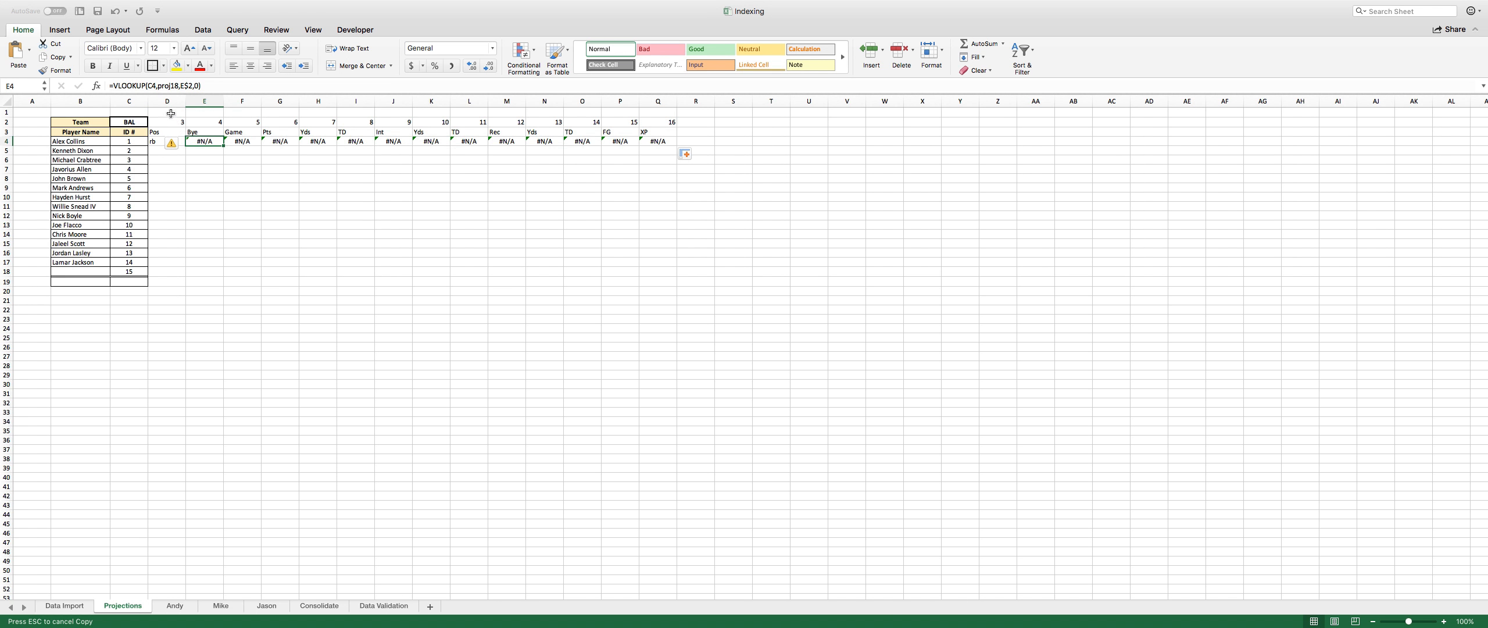
pyautogui.click(169, 144)
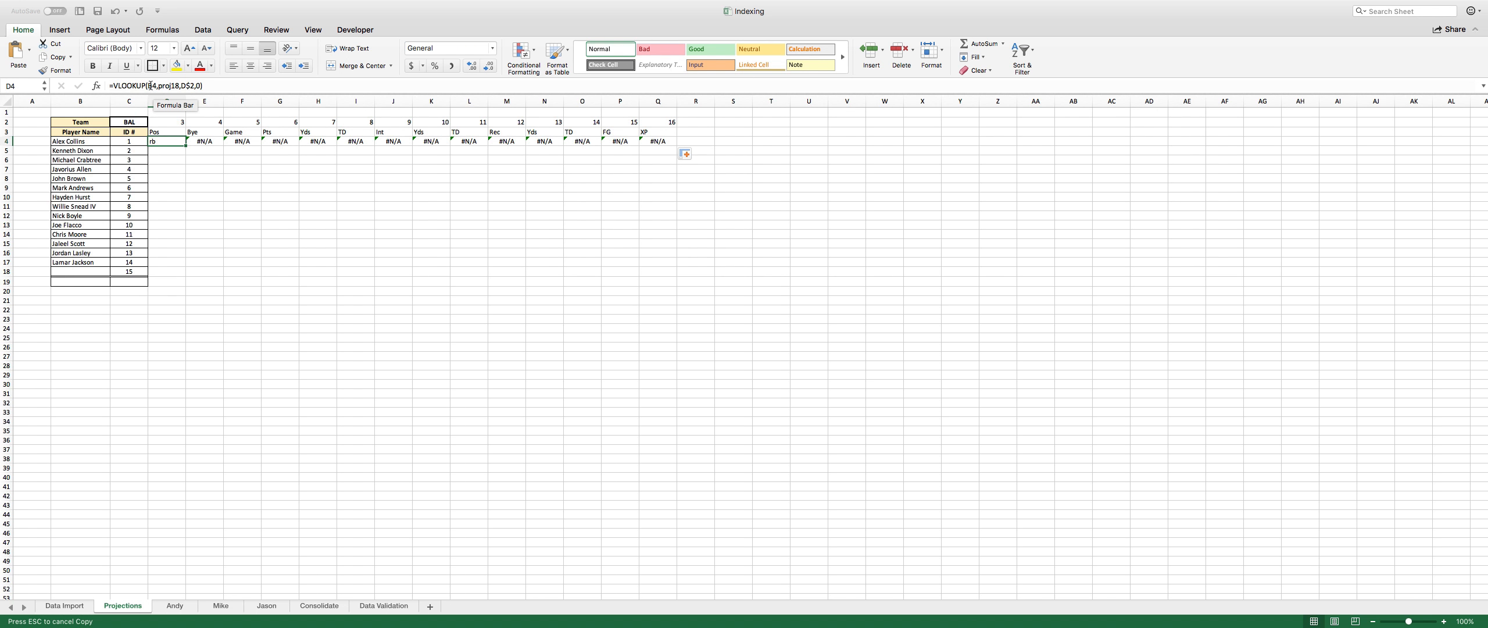
pyautogui.click(207, 142)
pyautogui.press('super+z')
# Lock the column of the lookup value in the D4 VLOOKUP formula as $B4 and commit it.
pyautogui.click(150, 86)
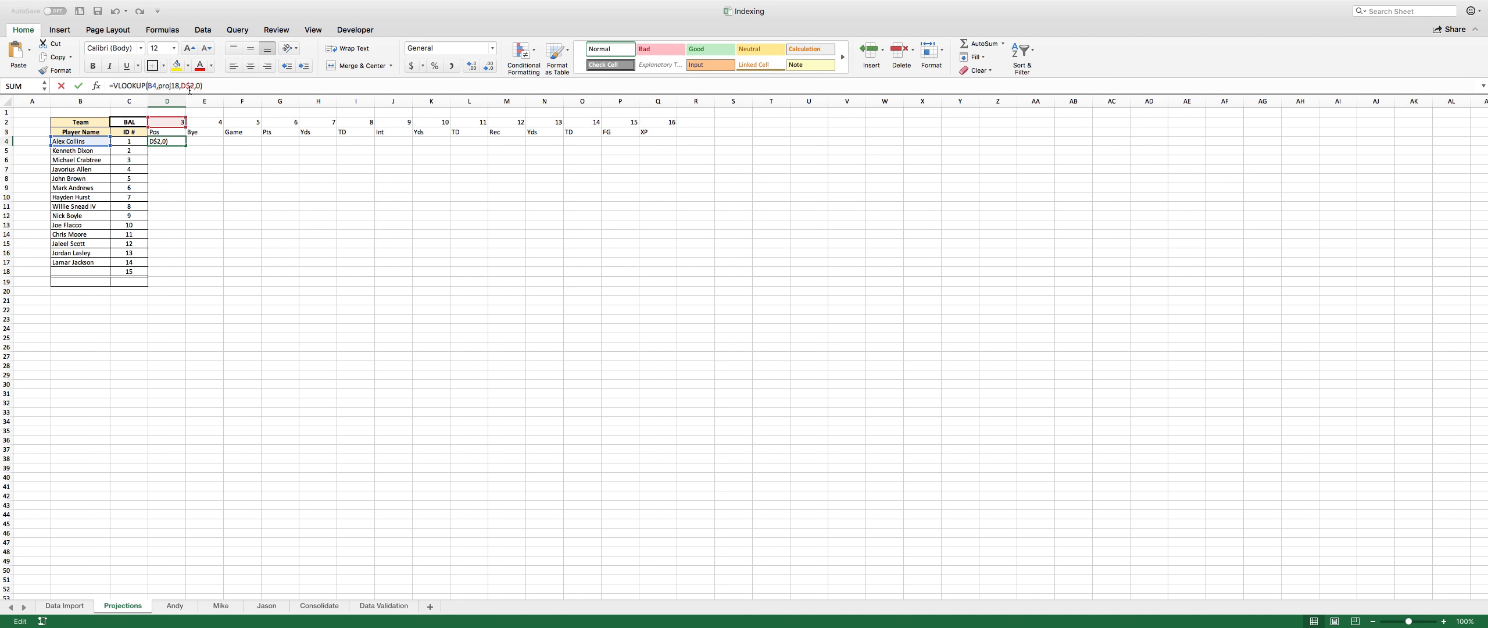
pyautogui.write('$')
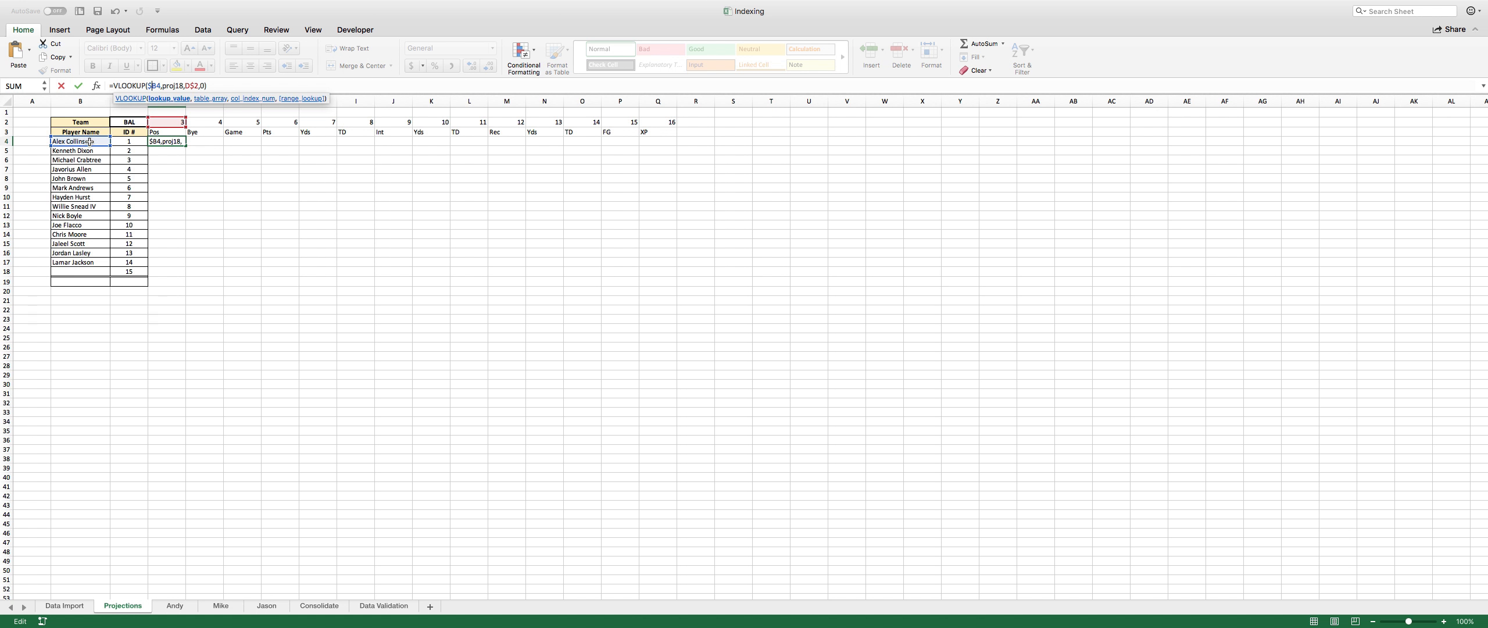
pyautogui.press('Return')
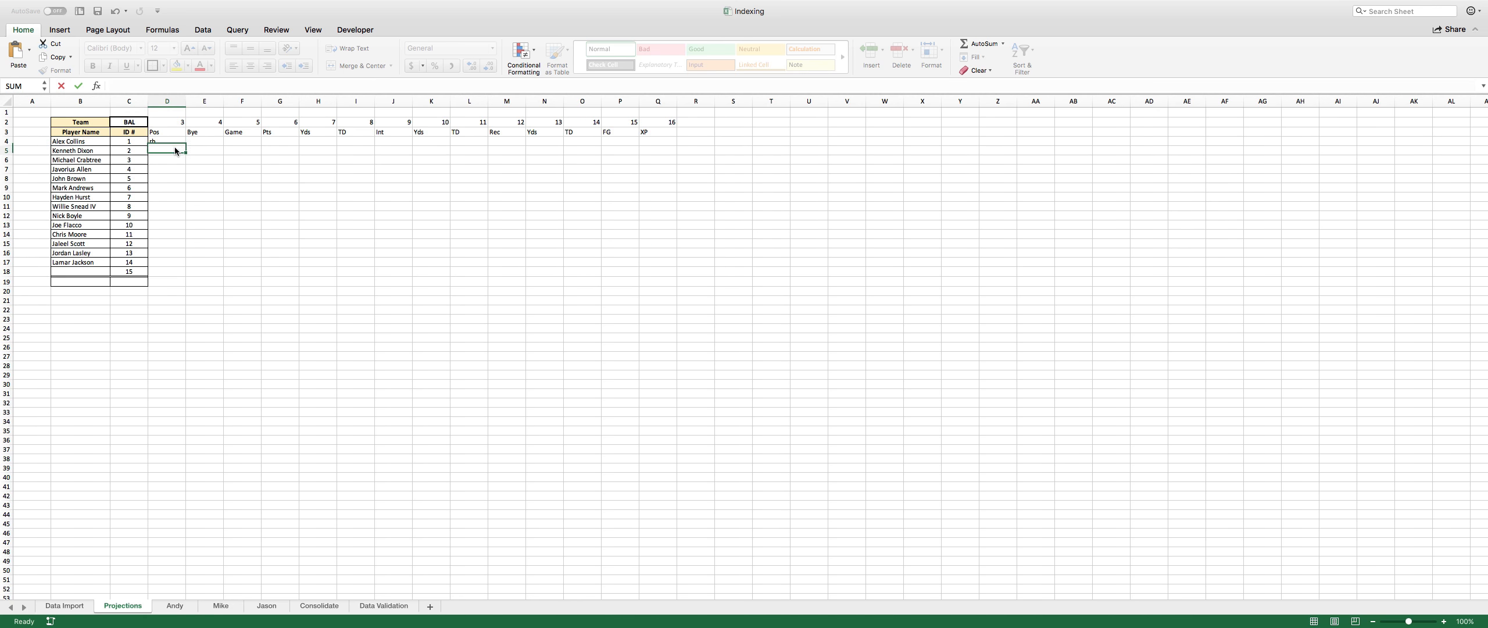
# Fill the corrected D4 lookup formula across to Q4 and check it against the column index numbers in row 2.
pyautogui.hotkey('ctrl', 'c')
pyautogui.click(179, 142)
pyautogui.moveTo(186, 145); pyautogui.dragTo(544, 141)
pyautogui.moveTo(676, 146); pyautogui.dragTo(678, 146)
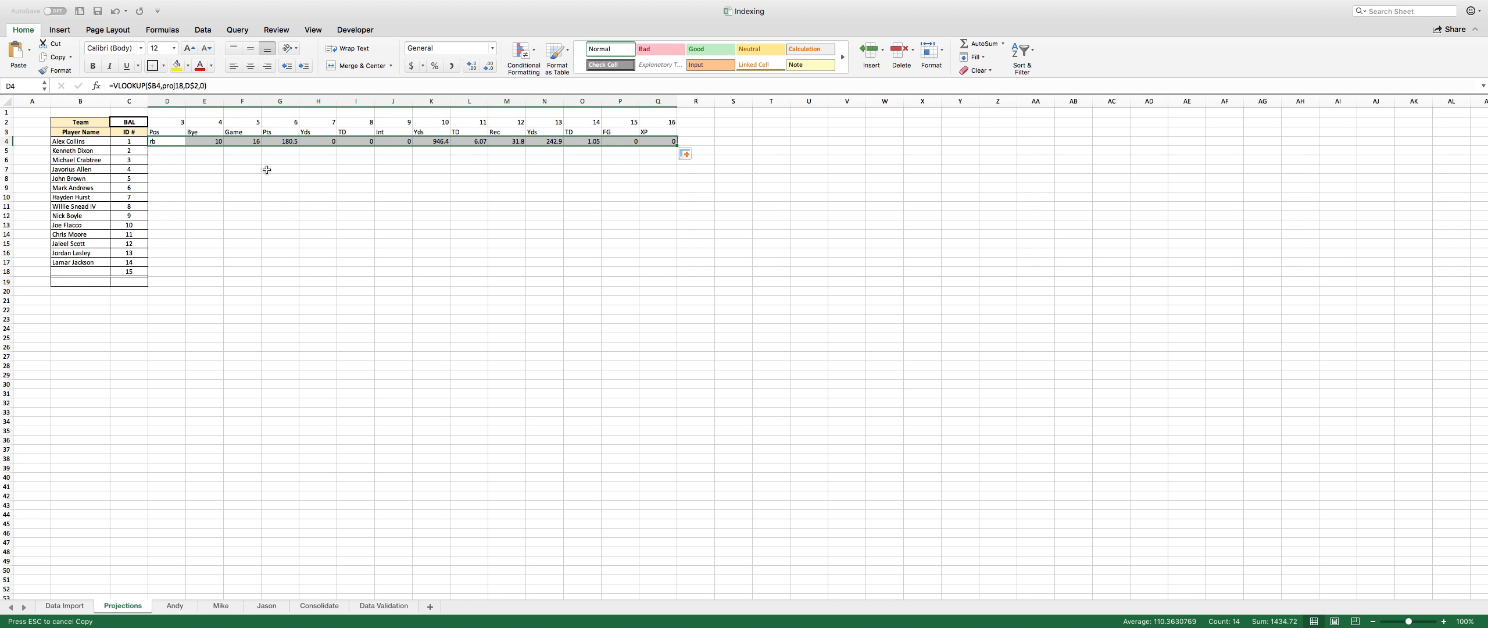
pyautogui.click(432, 122)
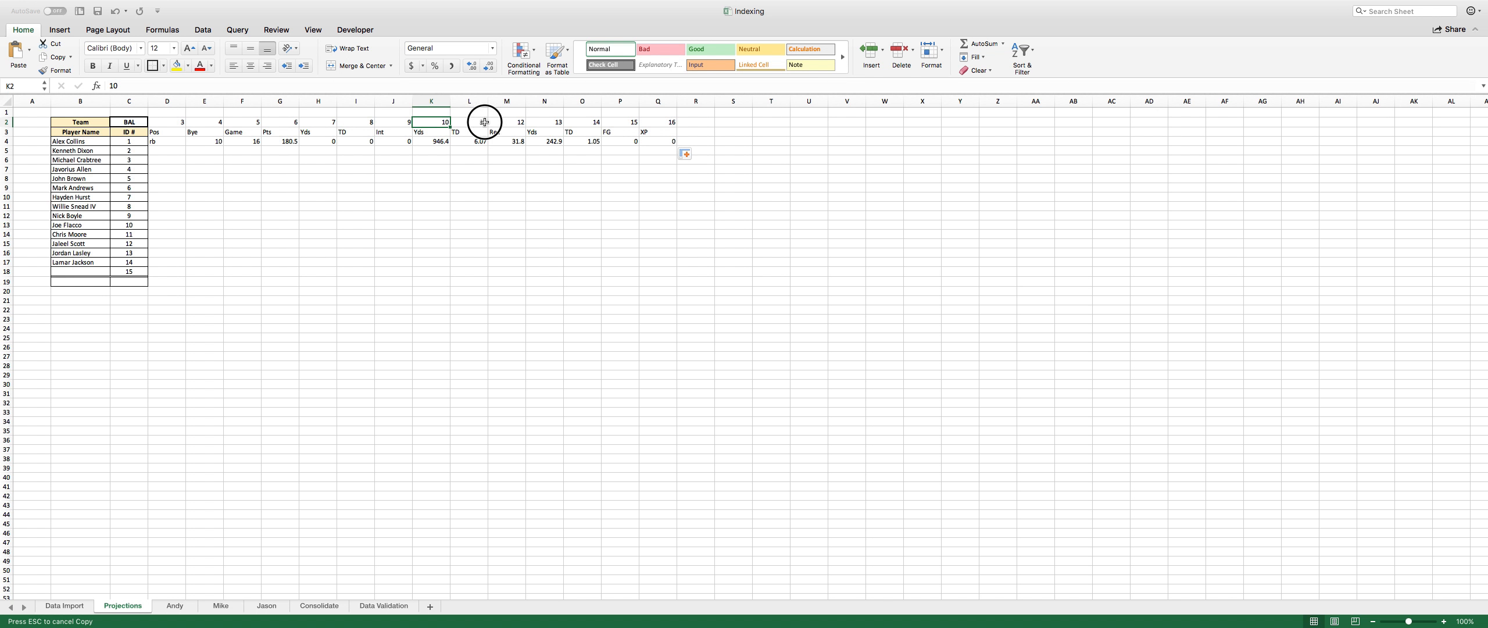
# Fill the row 4 lookup formulas down through row 18 and inspect the results in D18:Q18.
pyautogui.moveTo(158, 133); pyautogui.dragTo(506, 141)
pyautogui.moveTo(615, 120); pyautogui.dragTo(654, 275)
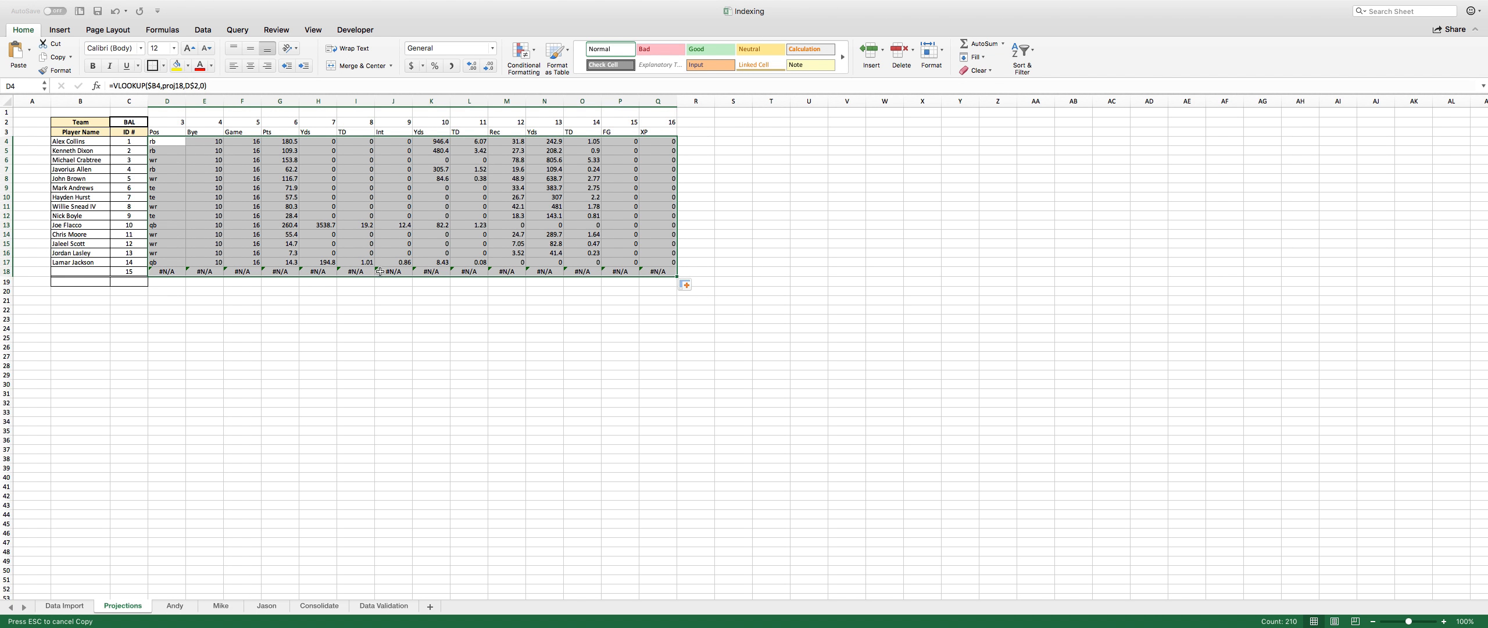
pyautogui.moveTo(169, 271); pyautogui.dragTo(661, 273)
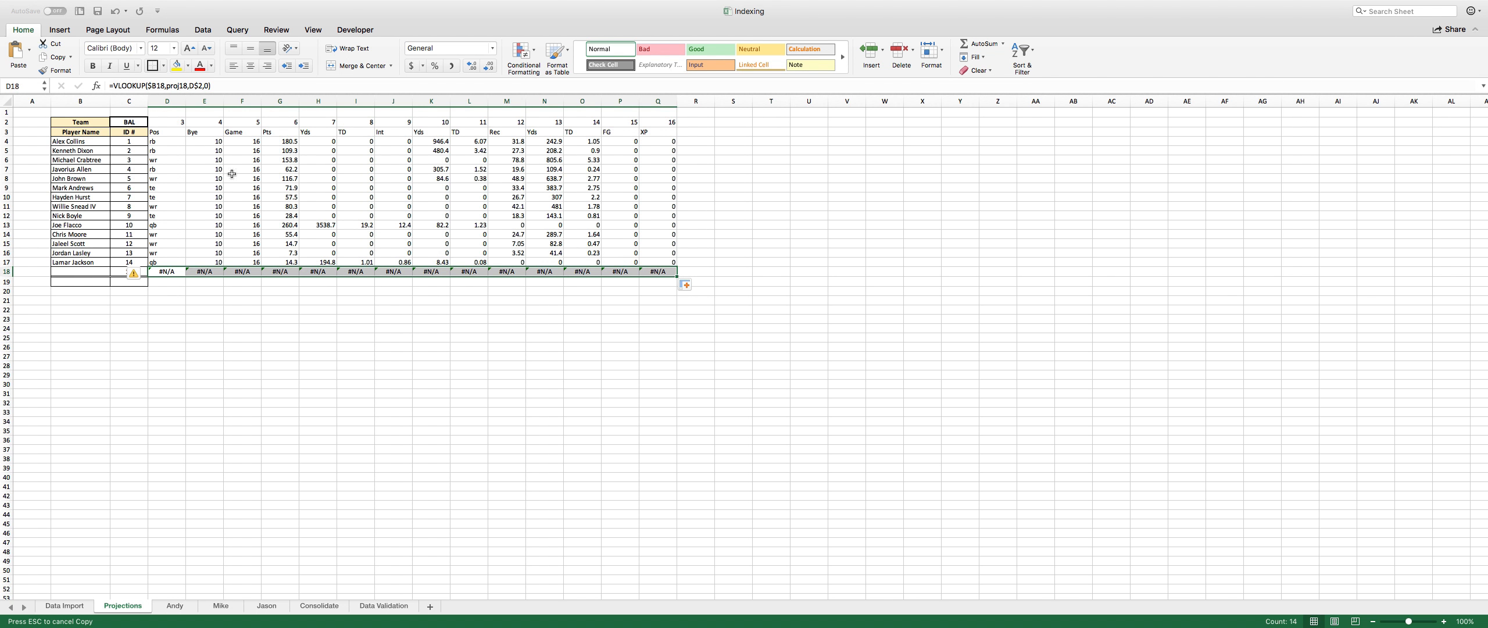
# Wrap the D4 VLOOKUP in IFERROR with " " as the value returned on error.
pyautogui.click(156, 142)
pyautogui.click(150, 83)
pyautogui.write('iferror(')
pyautogui.click(239, 86)
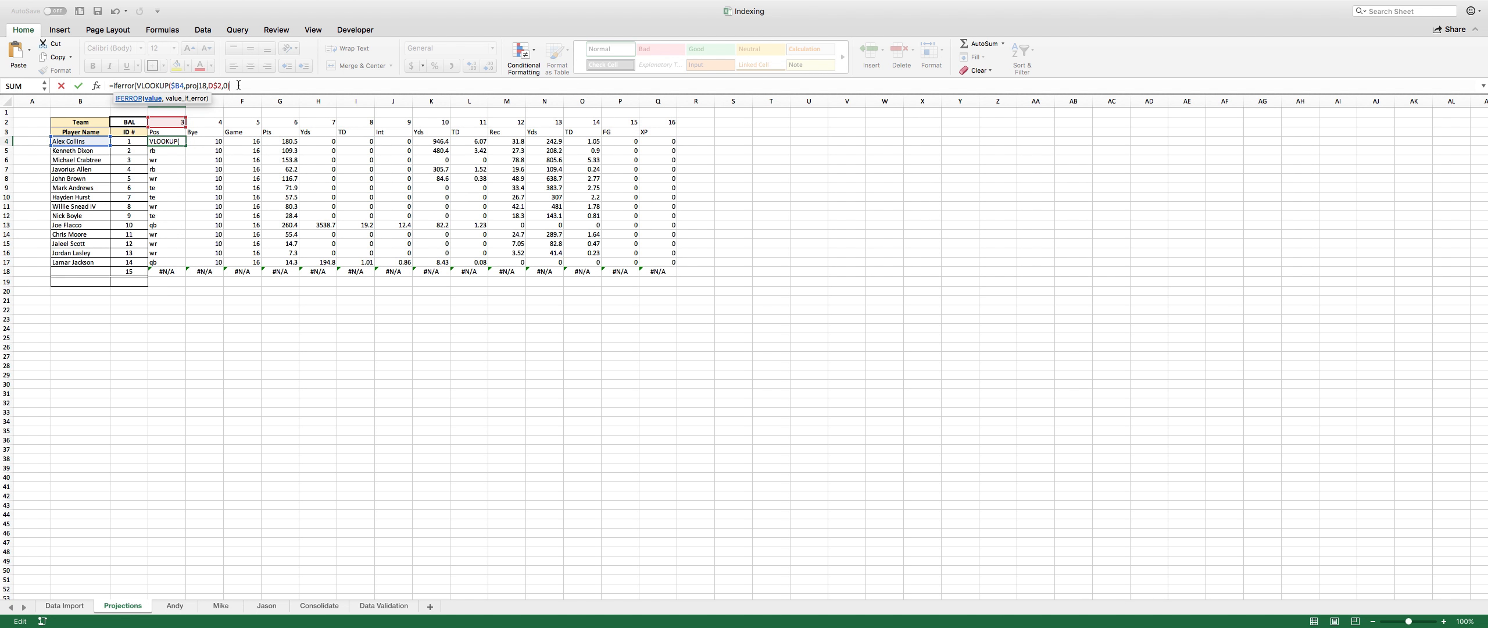
pyautogui.write(',')
pyautogui.write(')')
pyautogui.press('Return')
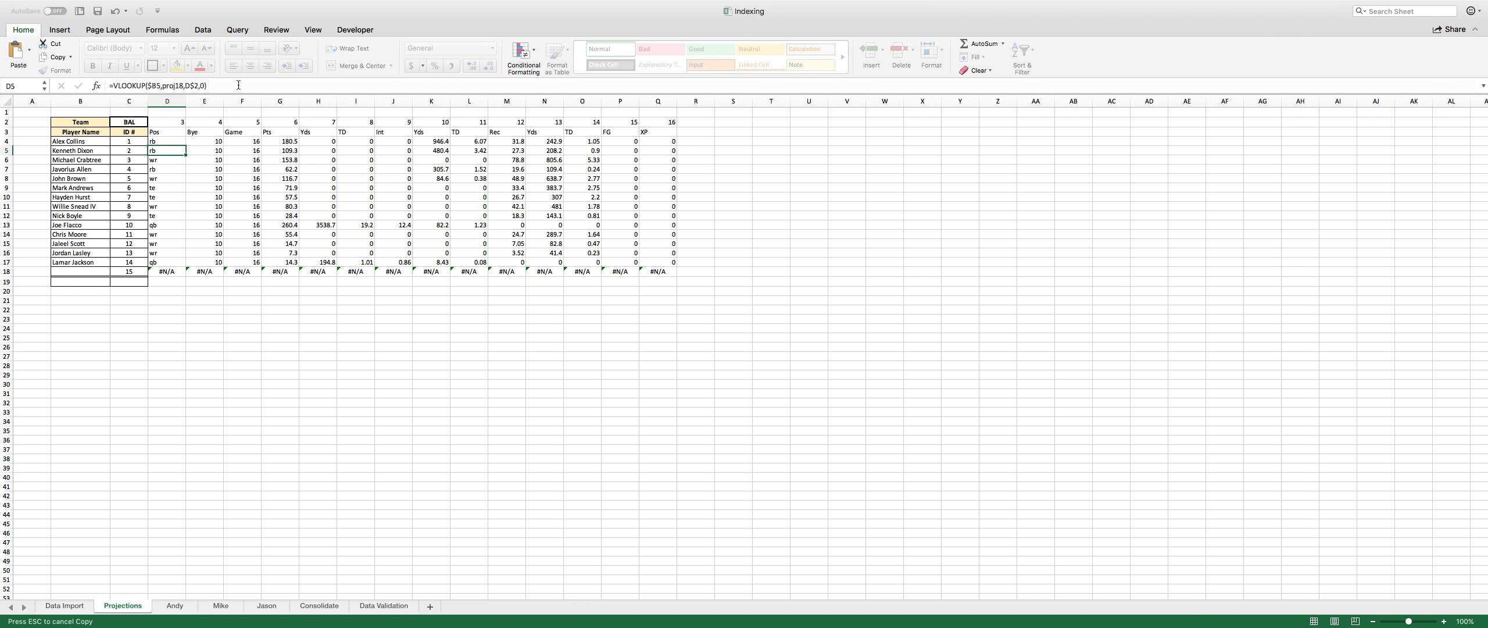
# Fill the IFERROR formula from D4 through D4:Q18 and check the row for the unused ID 15.
pyautogui.click(177, 141)
pyautogui.press('super+c')
pyautogui.moveTo(187, 145); pyautogui.dragTo(670, 277)
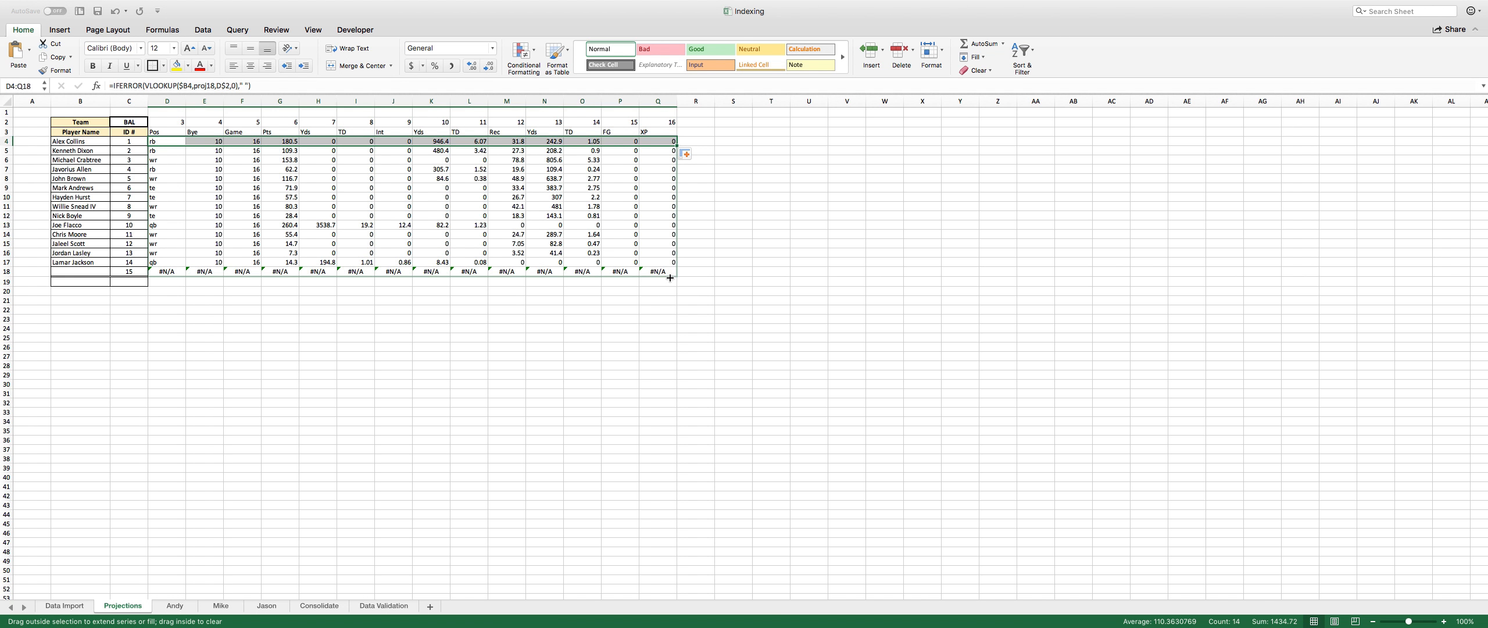
pyautogui.click(174, 270)
pyautogui.moveTo(175, 270); pyautogui.dragTo(659, 267)
pyautogui.click(743, 234)
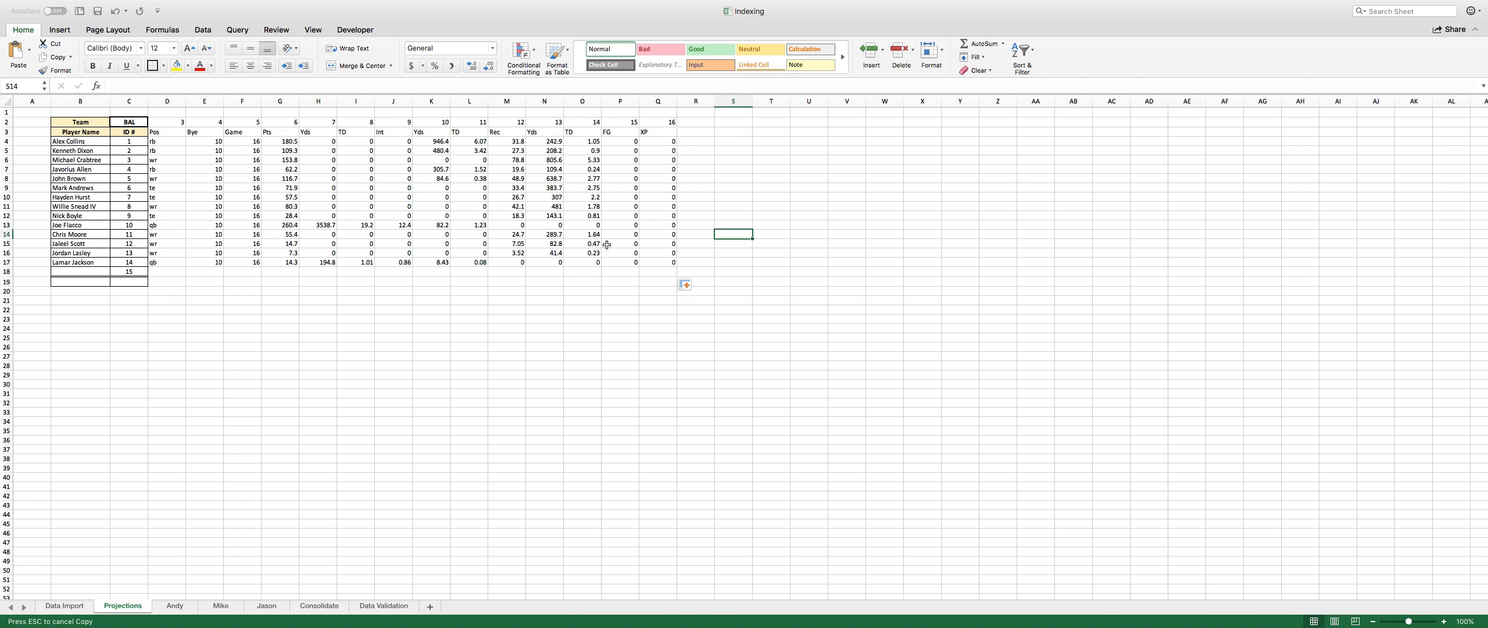
# Nest the VLOOKUP in D4 inside an UPPER function within the IFERROR formula and commit it.
pyautogui.click(150, 143)
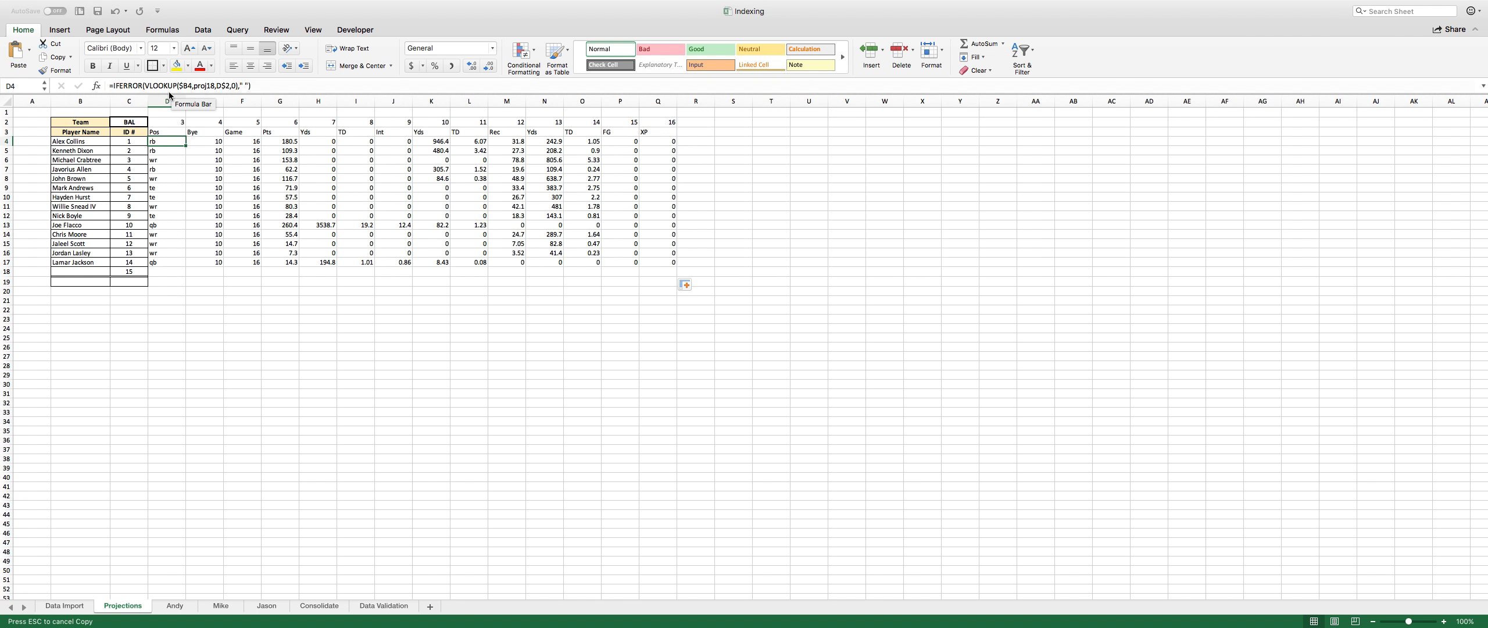
pyautogui.click(145, 86)
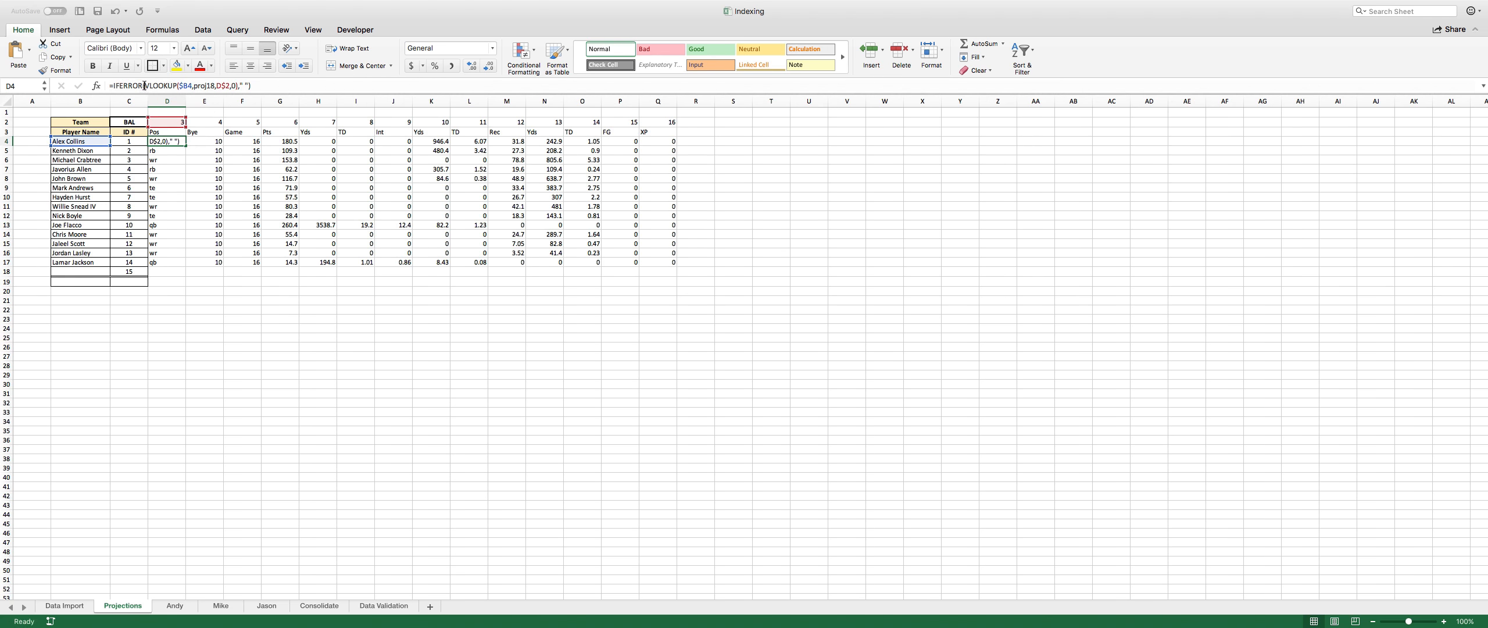
pyautogui.write('UPPER')
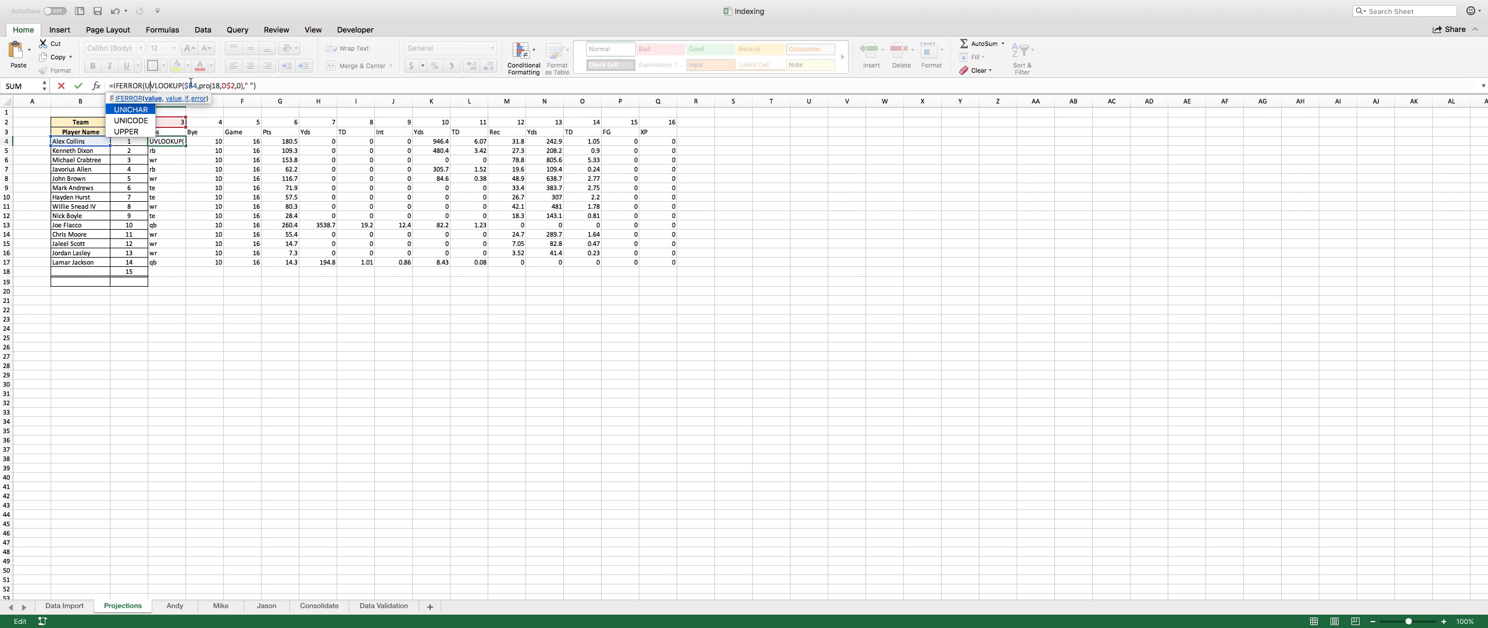
pyautogui.write('(')
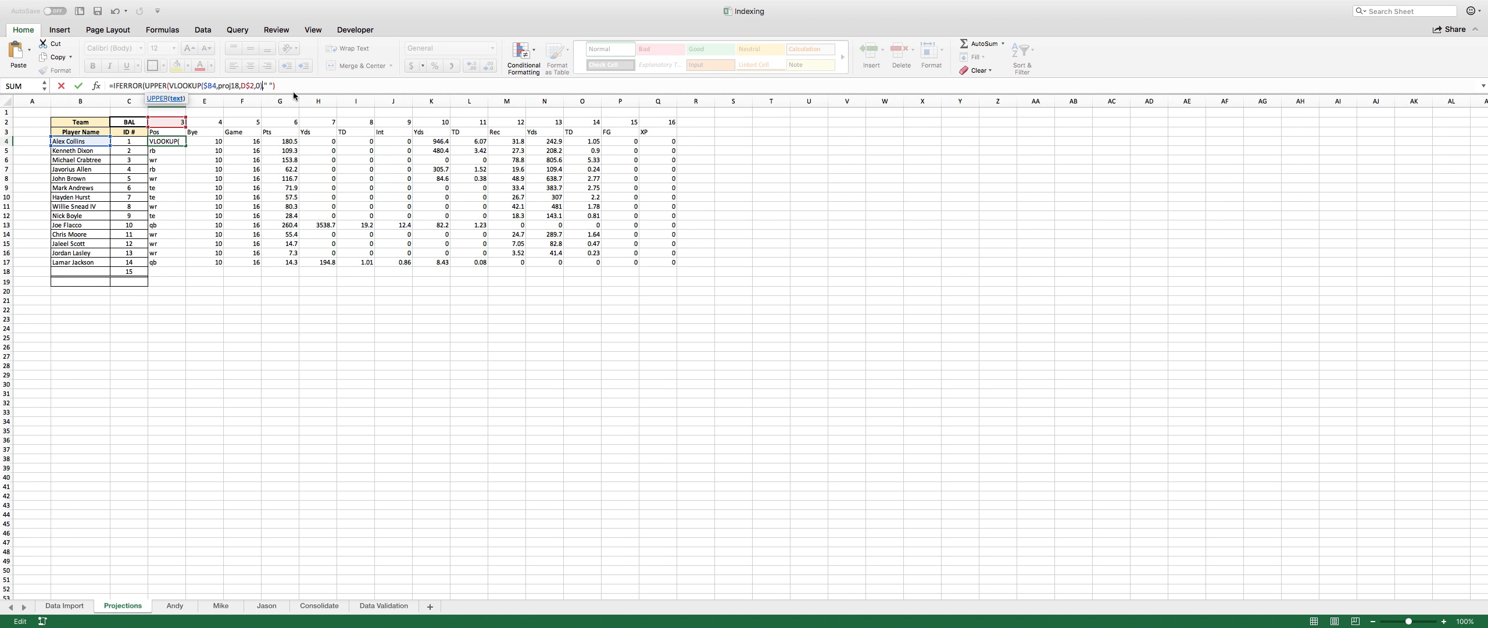
pyautogui.write(')')
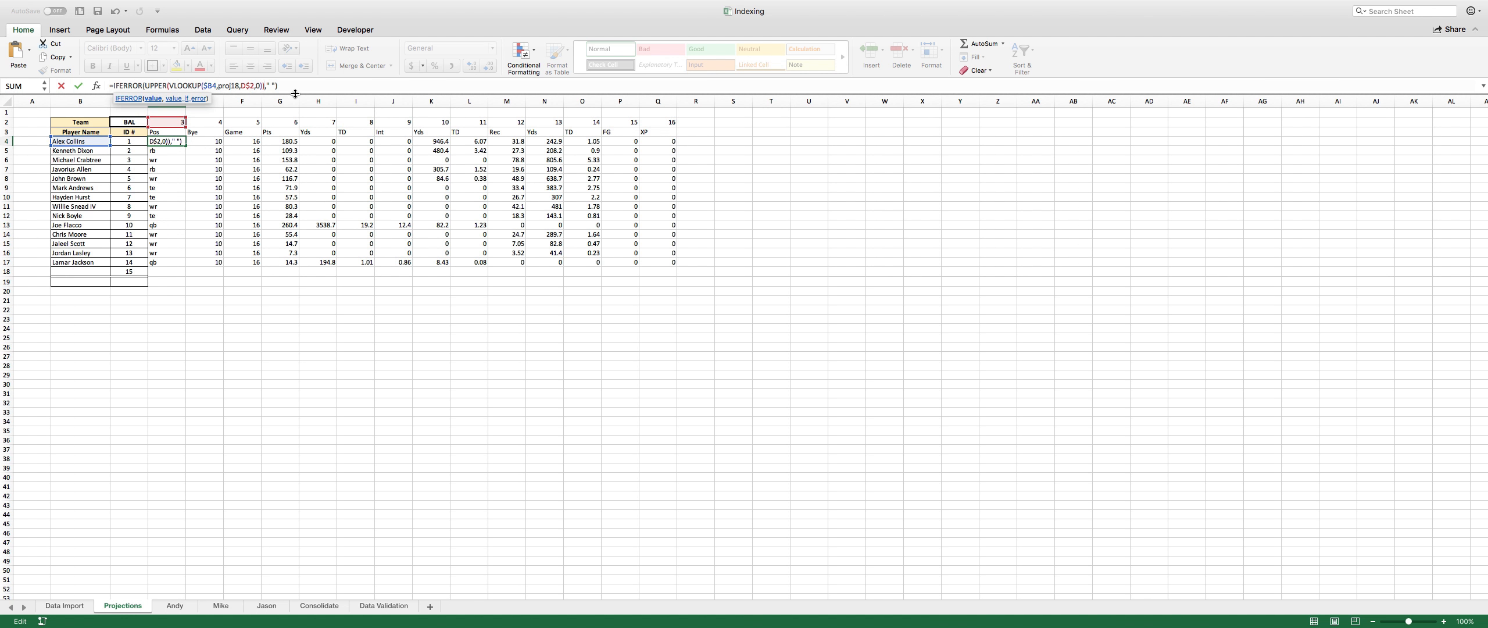
pyautogui.press('Return')
# Fill the uppercase position formula from D4 down the Pos column to D18.
pyautogui.click(172, 143)
pyautogui.hotkey('ctrl', 'c')
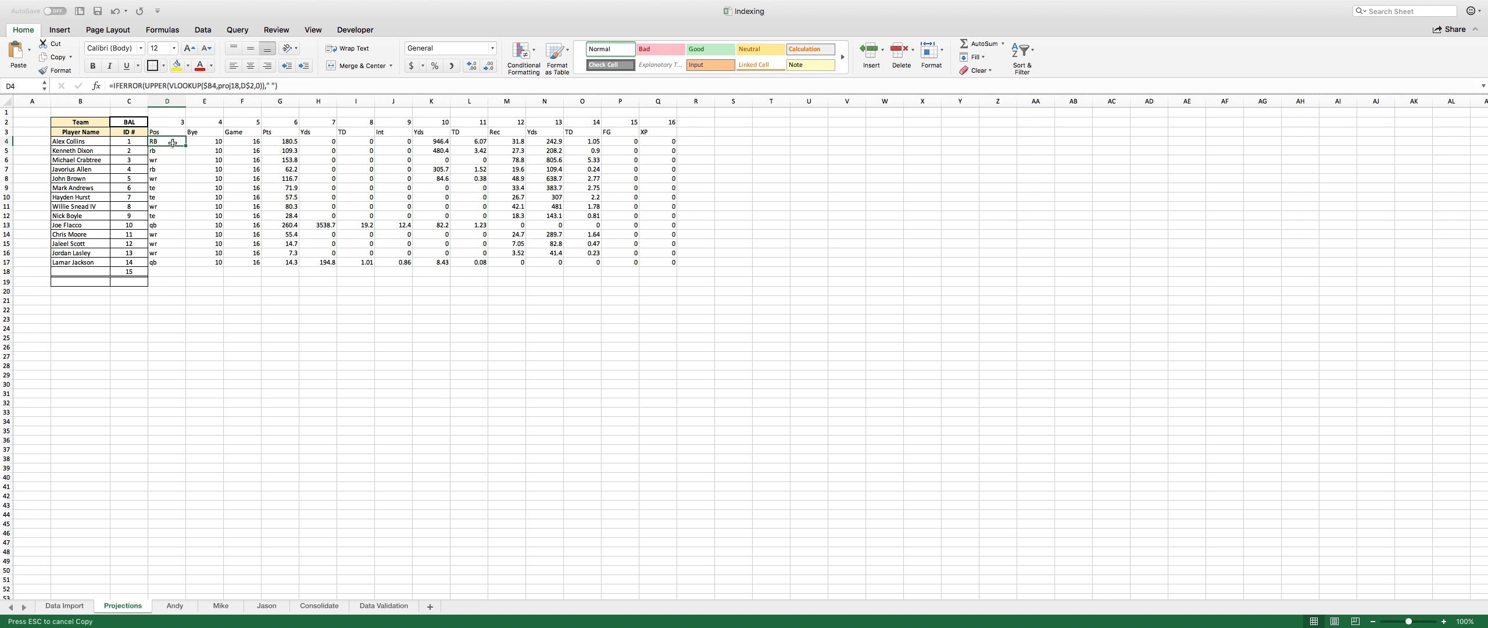
pyautogui.moveTo(185, 146); pyautogui.dragTo(187, 274)
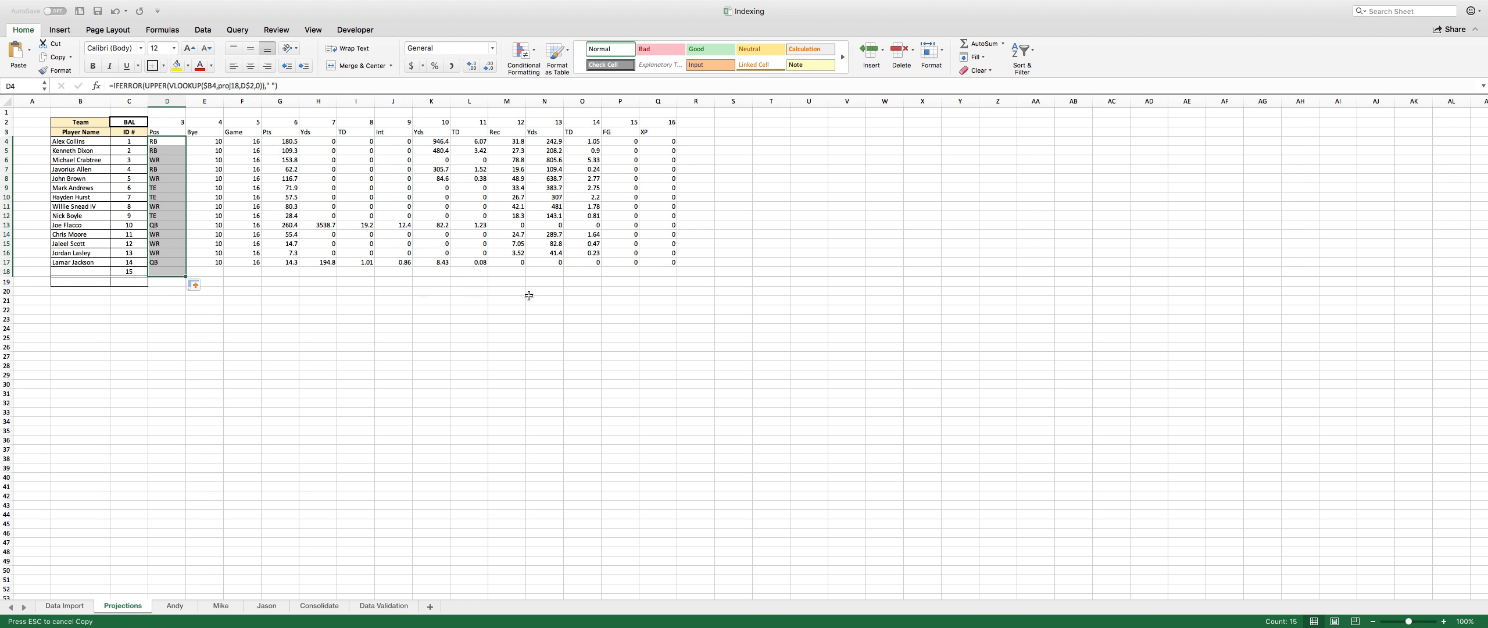
pyautogui.moveTo(721, 310); pyautogui.dragTo(692, 301)
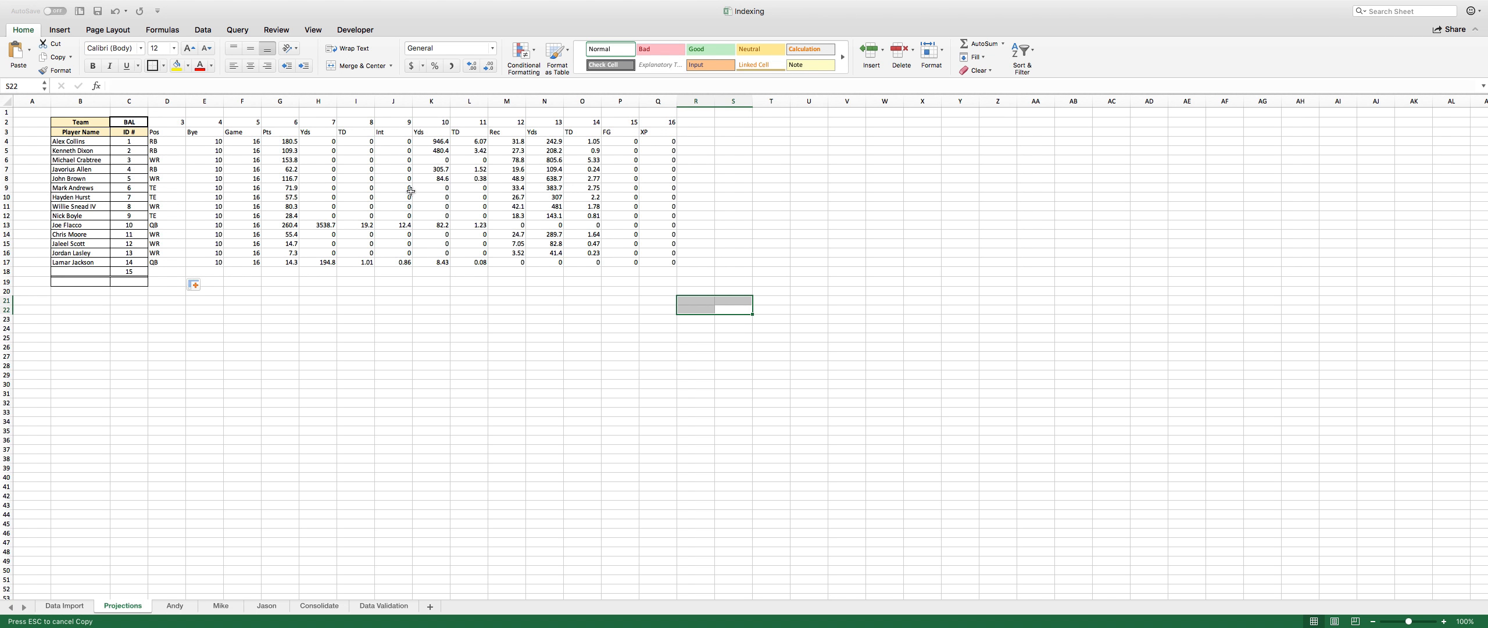
# Switch the team selection in C2 to CHI to test the projection lookups.
pyautogui.click(137, 122)
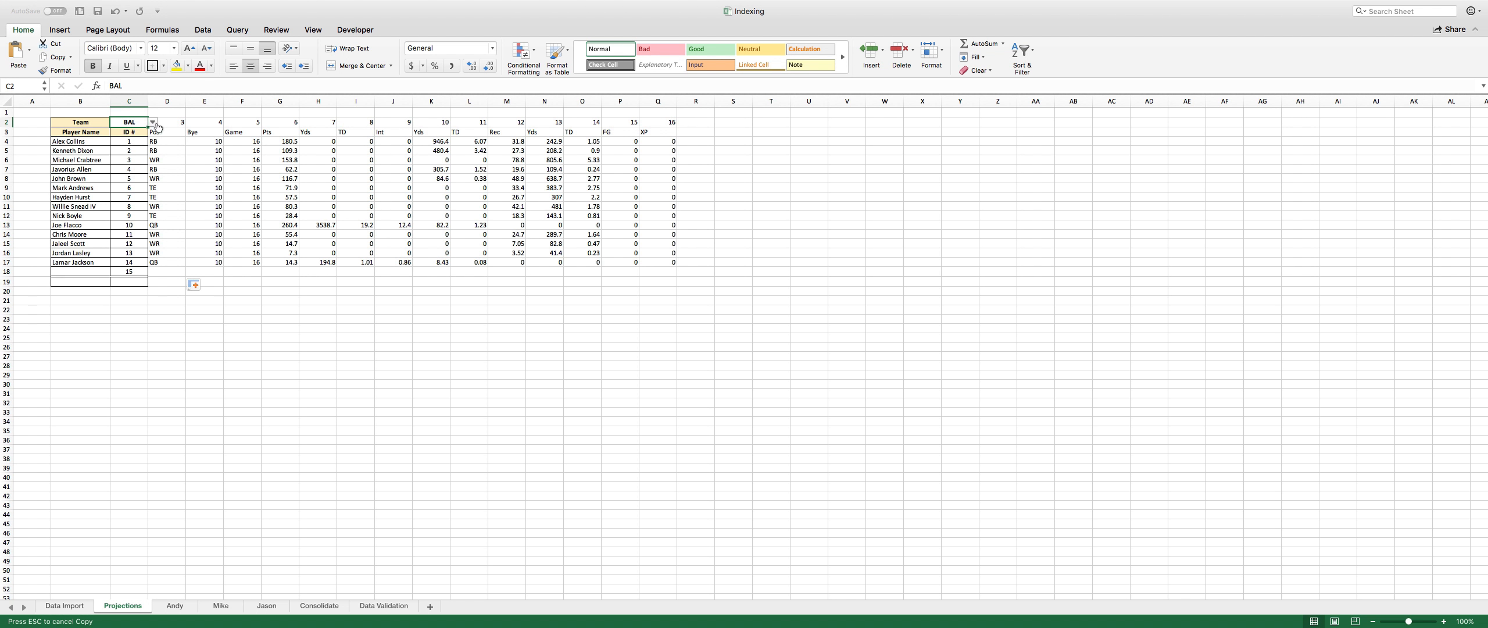
pyautogui.click(152, 123)
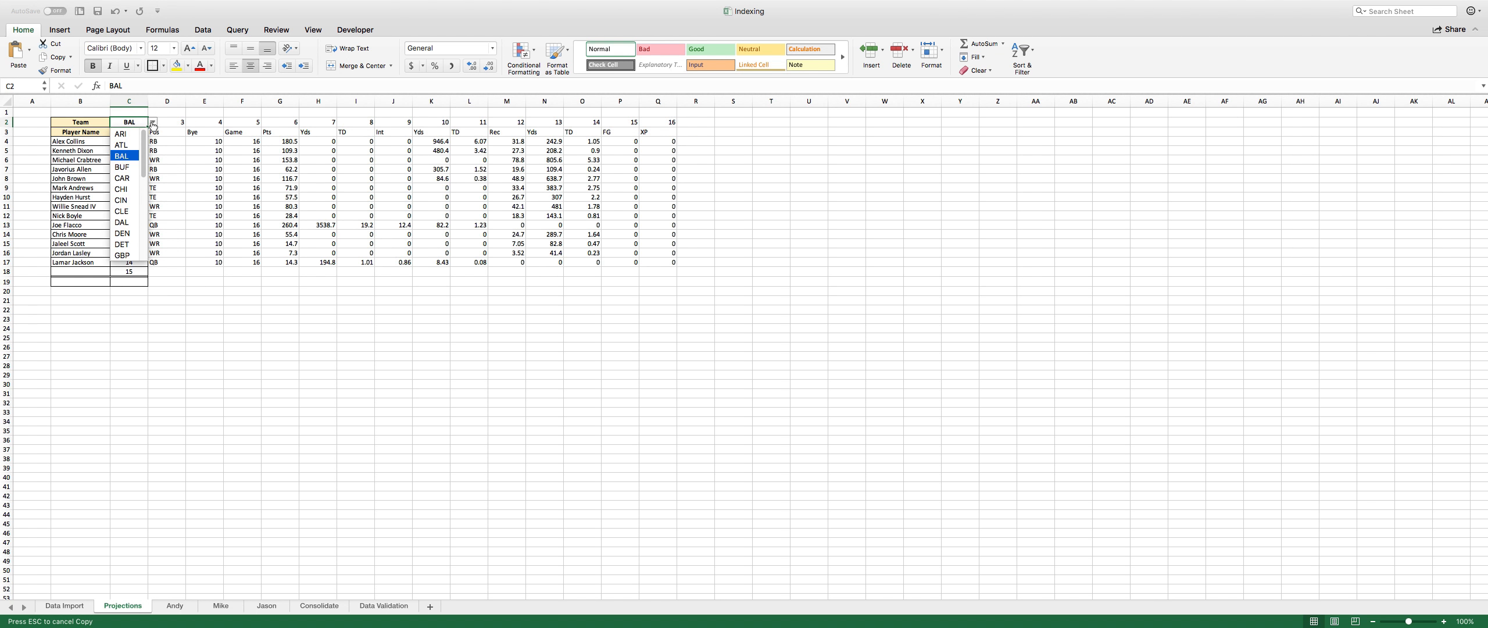
pyautogui.click(127, 189)
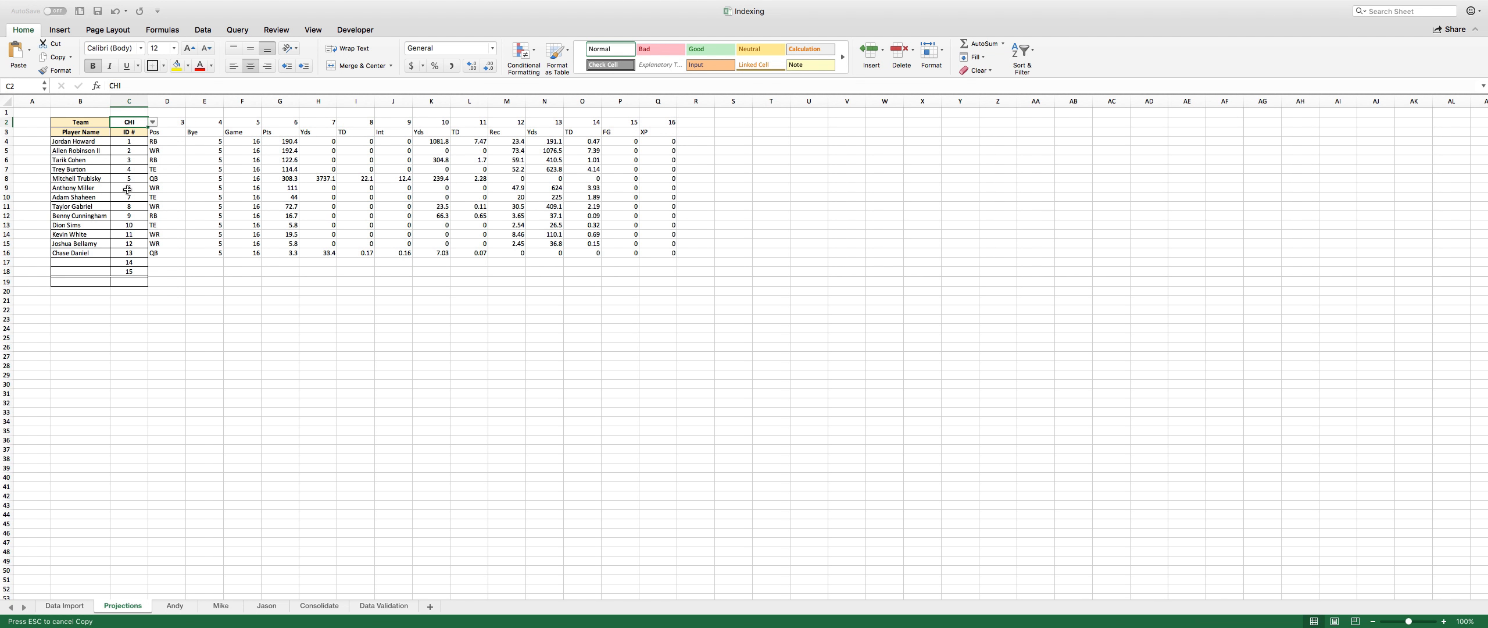